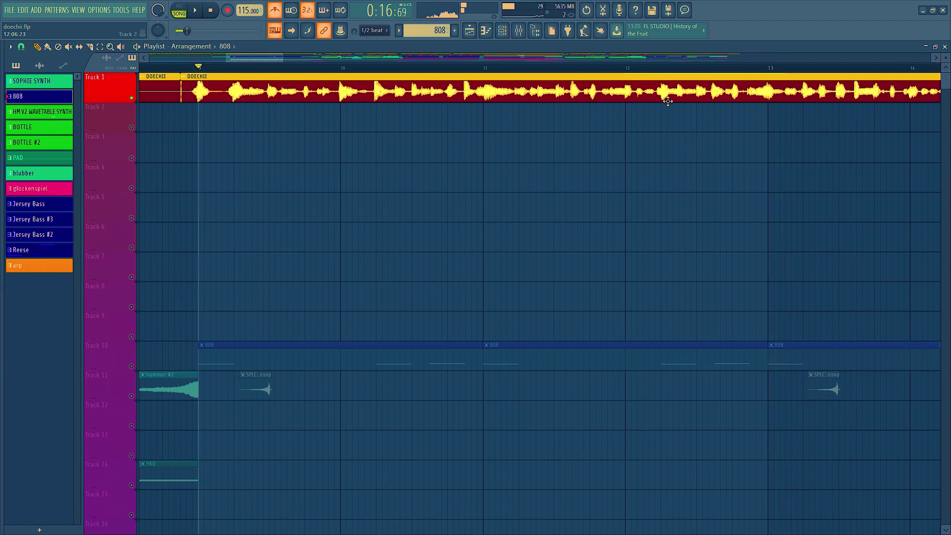
# - Open the DOECHII vocal clip's channel settings and check its time-stretching mode
pyautogui.doubleClick(362, 91)
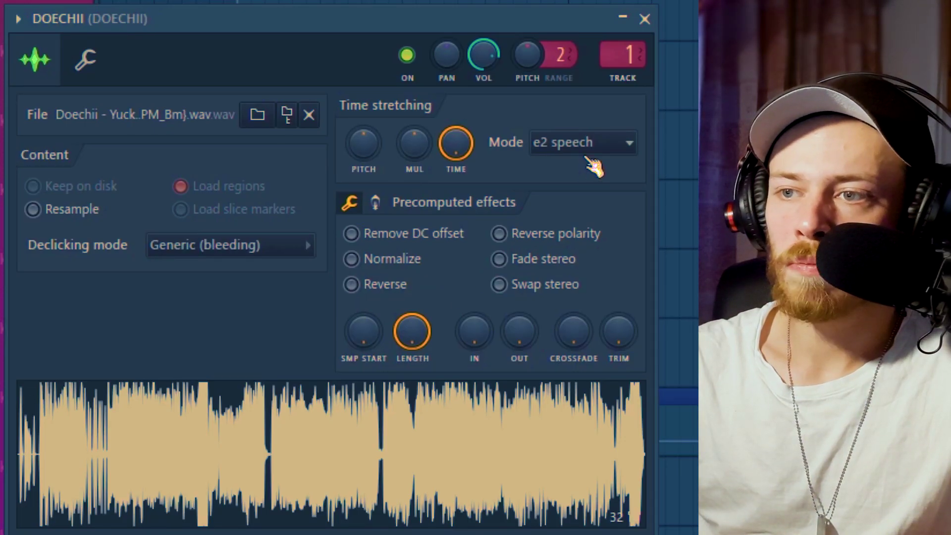
pyautogui.click(588, 152)
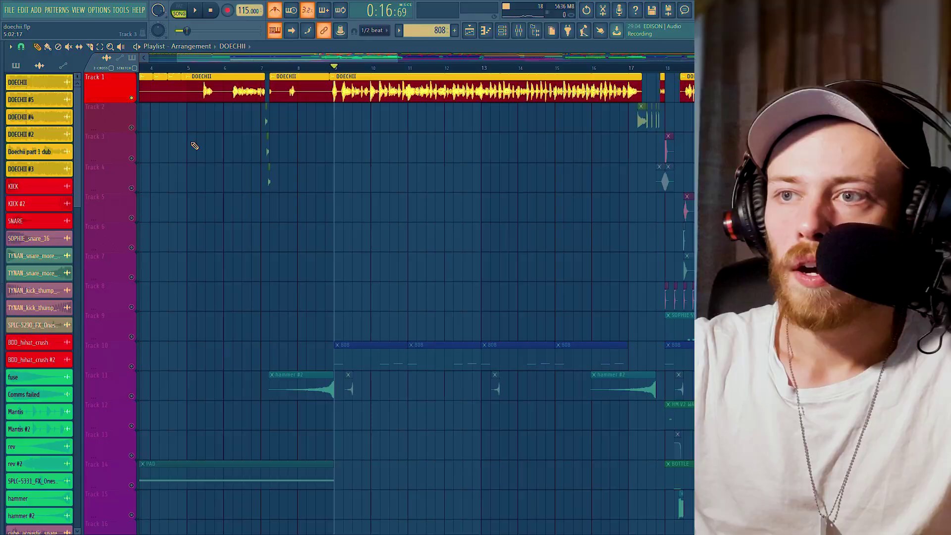
# - Unmute playlist tracks 2, 3 and 4 alongside the vocals on track 1
pyautogui.scroll(3, 195, 146)
pyautogui.click(132, 130)
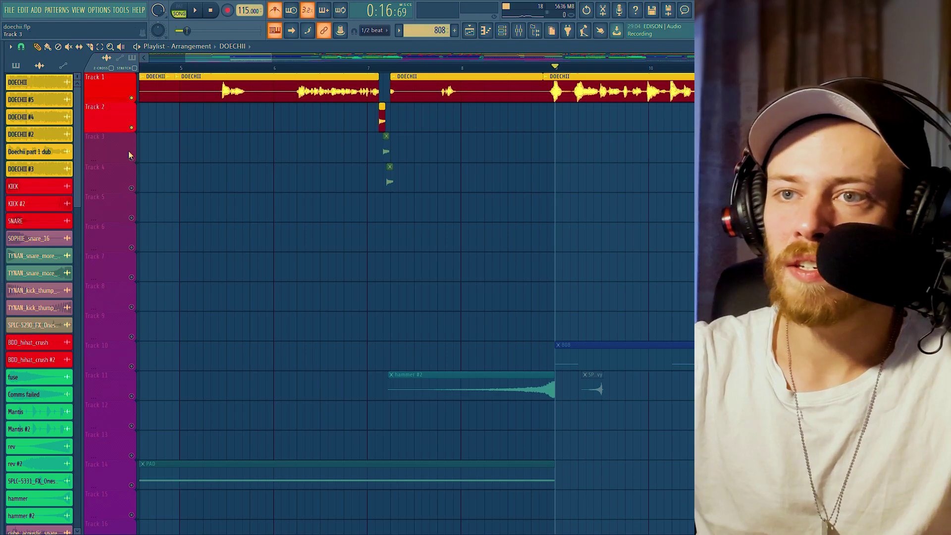
pyautogui.click(130, 158)
pyautogui.click(132, 187)
pyautogui.scroll(-6, 502, 170)
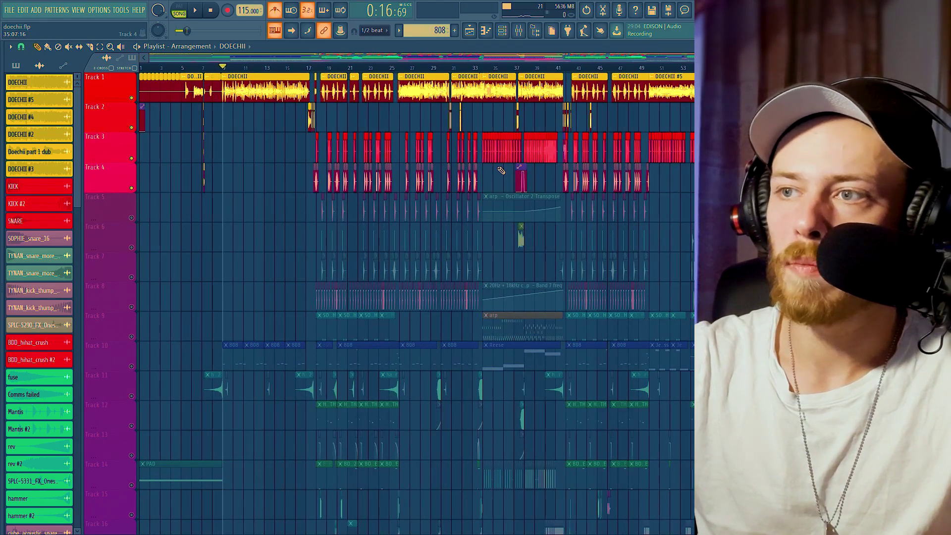
# - Play the chopped vocals on tracks 1 and 2 around bars 30 to 32
pyautogui.scroll(8, 502, 170)
pyautogui.click(258, 71)
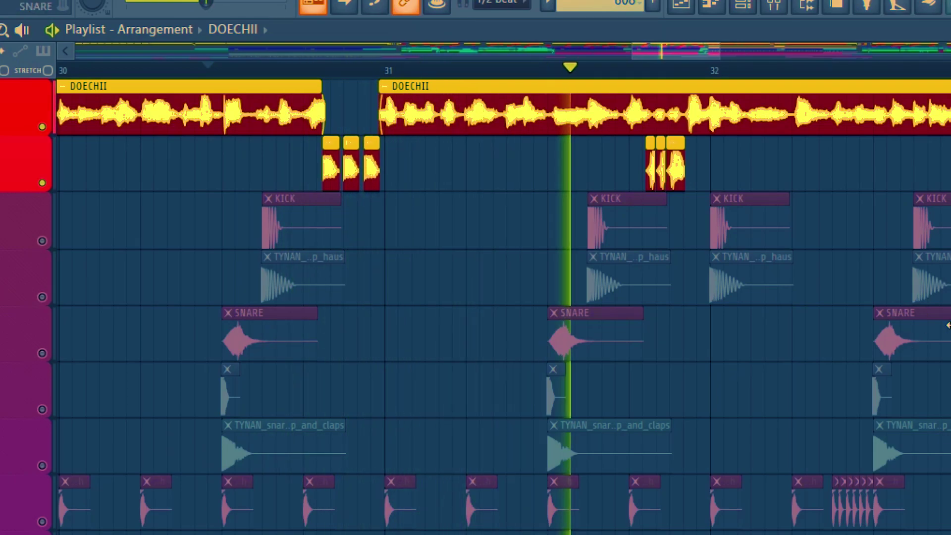
pyautogui.scroll(-2, 948, 326)
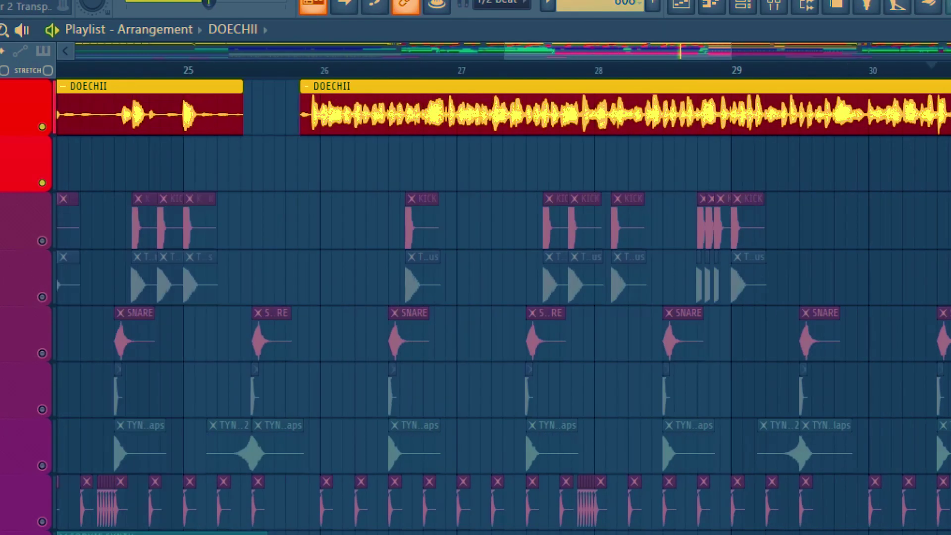
pyautogui.scroll(3, 947, 326)
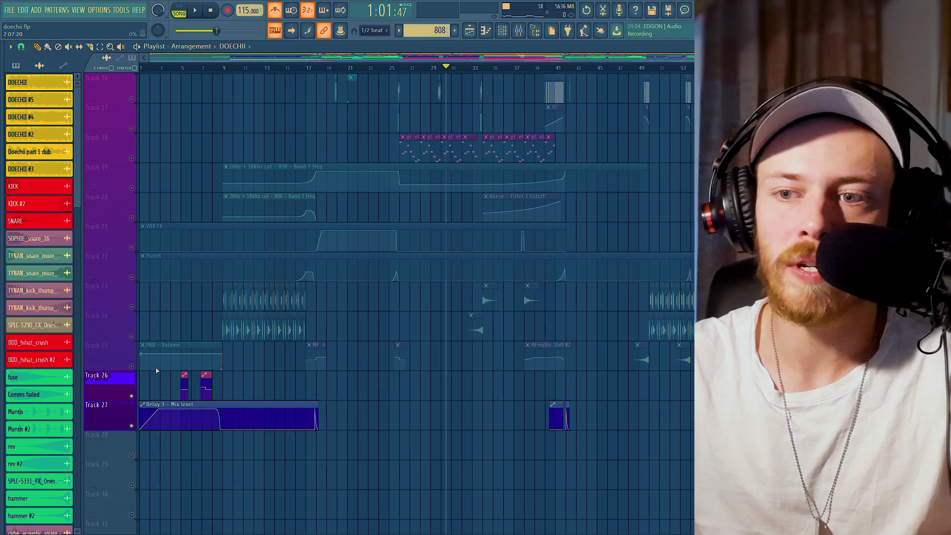
# - Play the intro vocals on tracks 1 and 2 from about bar 5, and save the project
pyautogui.scroll(-3, 157, 335)
pyautogui.scroll(5, 176, 201)
pyautogui.scroll(5, 187, 149)
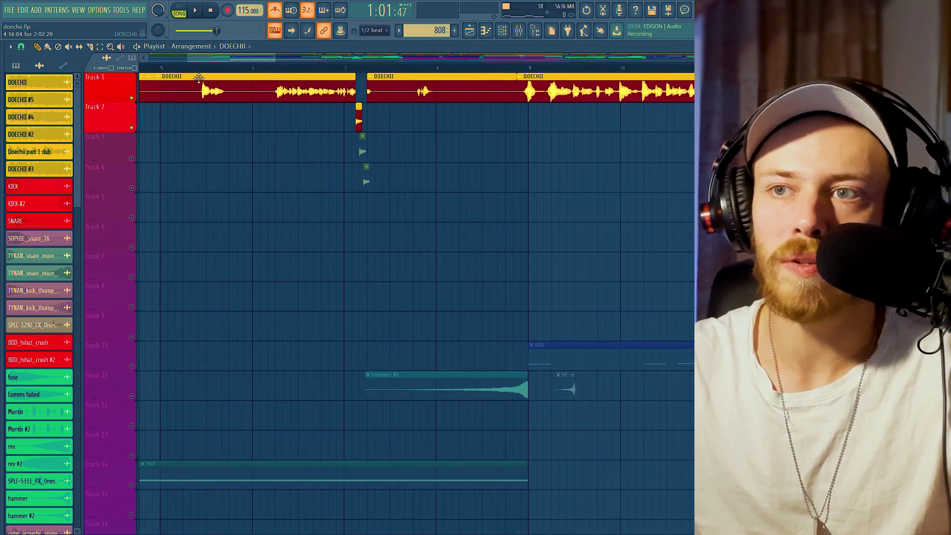
pyautogui.press('space')
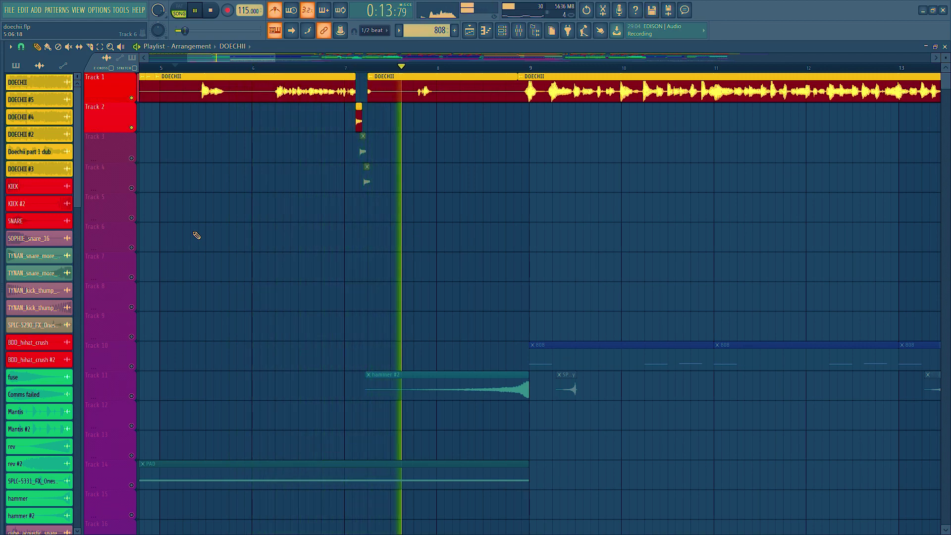
pyautogui.press('space')
pyautogui.hotkey('ctrl', 's')
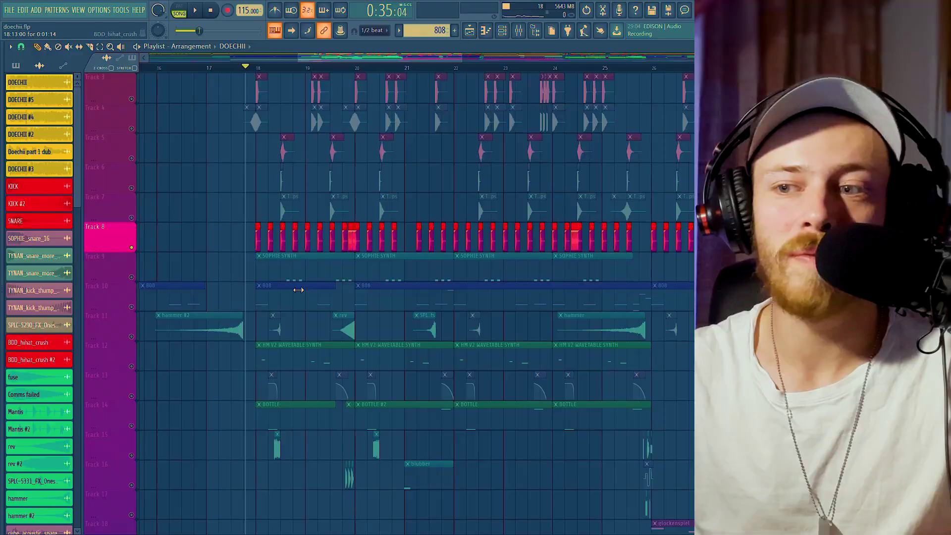
# - Solo track 11 and listen to its hammer #2 riser leading into bar 18
pyautogui.scroll(5, 304, 403)
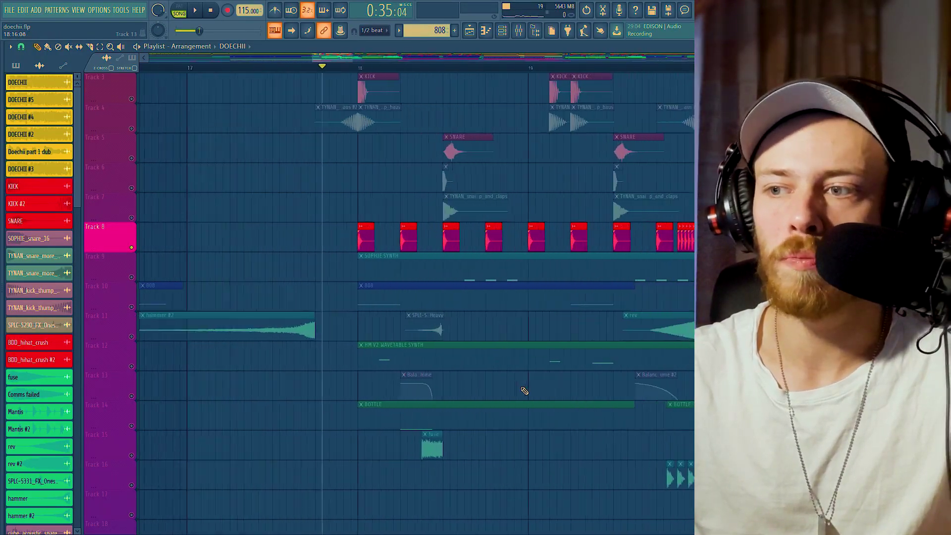
pyautogui.click(145, 330)
pyautogui.press('space')
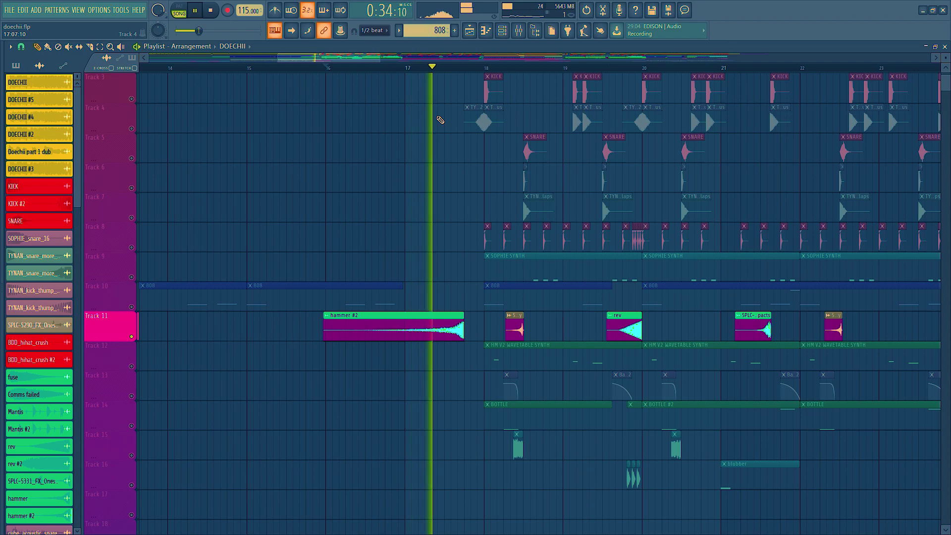
pyautogui.scroll(-5, 527, 227)
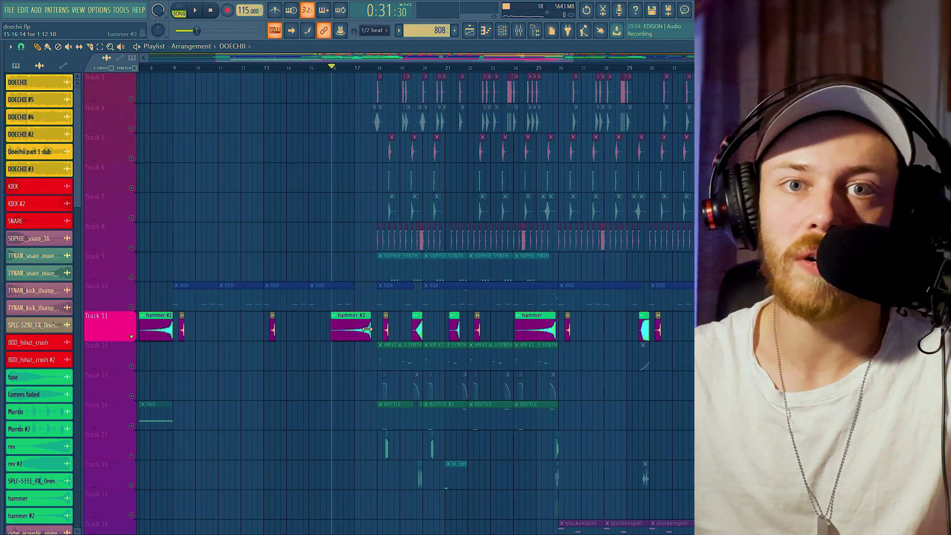
pyautogui.scroll(6, 367, 329)
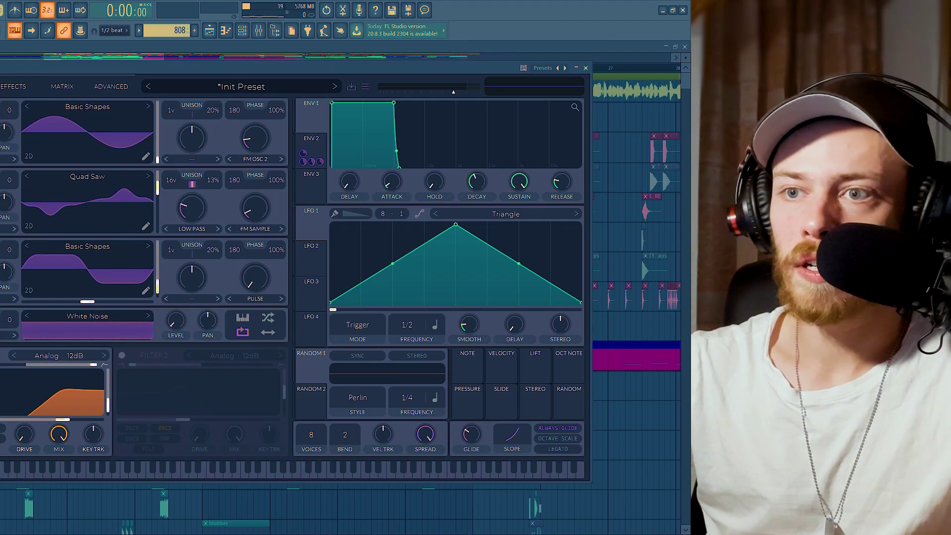
# - Switch off oscillators 2 and 3, the noise sampler and Filter 1 in the 808 patch, and show envelope 2
pyautogui.click(0, 245)
pyautogui.click(0, 315)
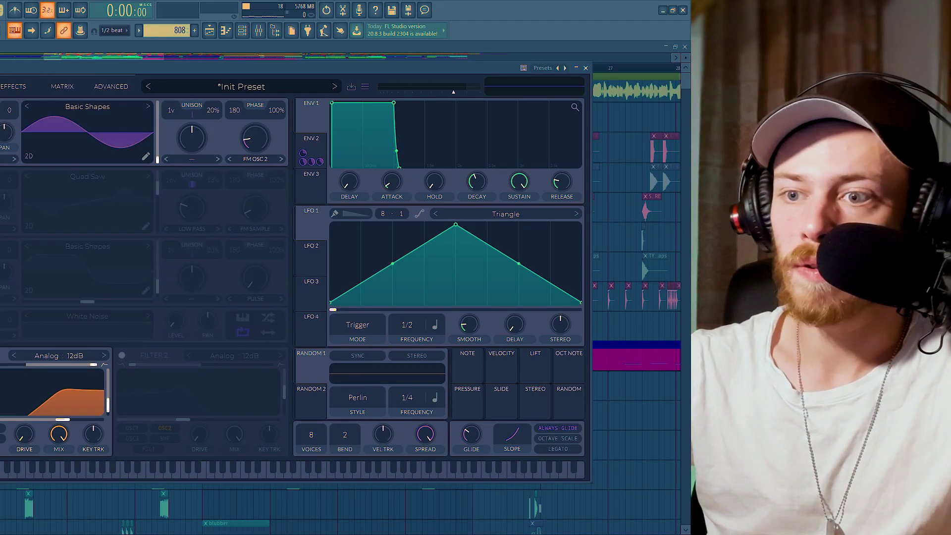
pyautogui.click(0, 355)
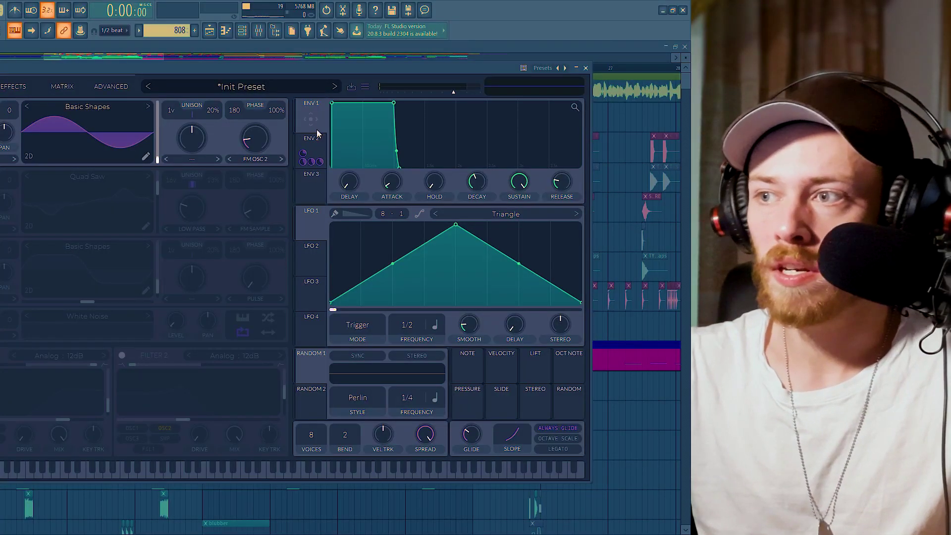
pyautogui.click(318, 137)
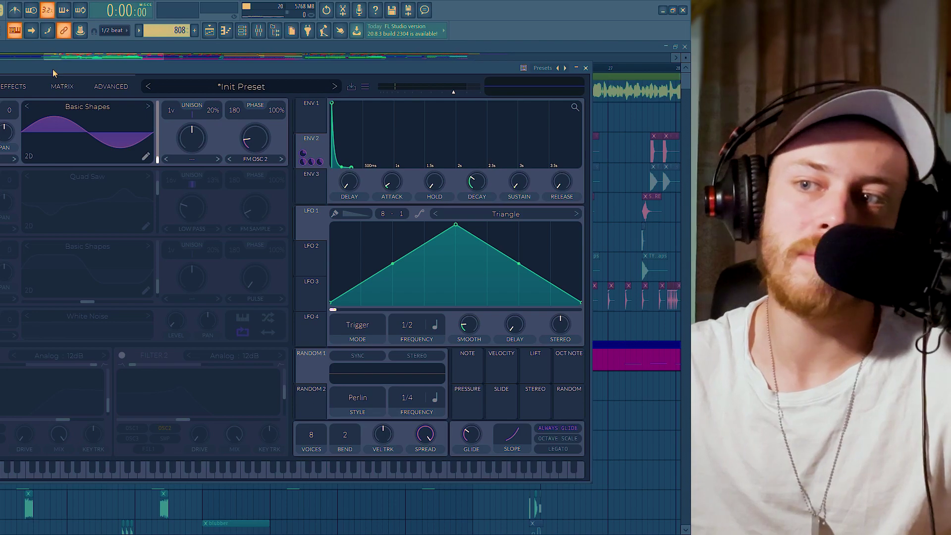
# - Switch oscillator 2 of the 808 patch back on and inspect its Quad Saw wavetable in 3D view
pyautogui.click(1, 176)
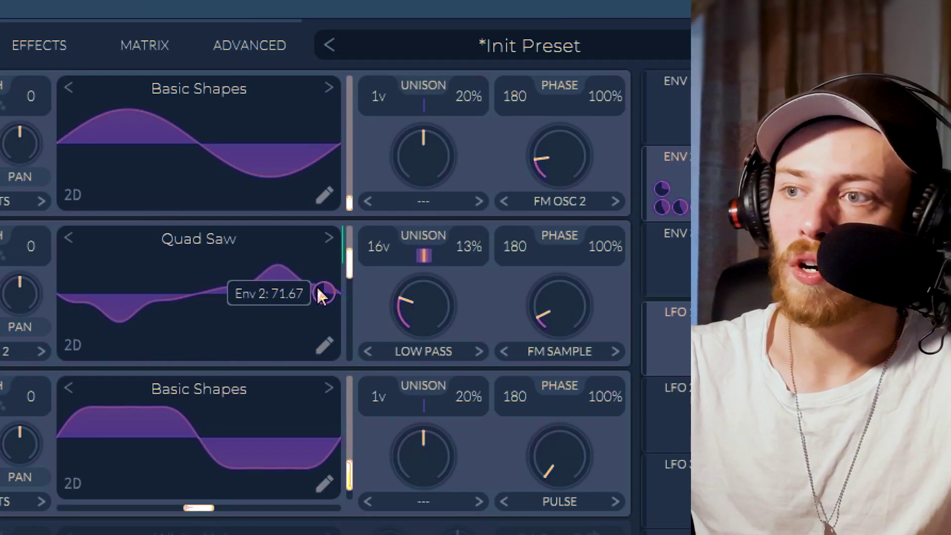
pyautogui.click(69, 346)
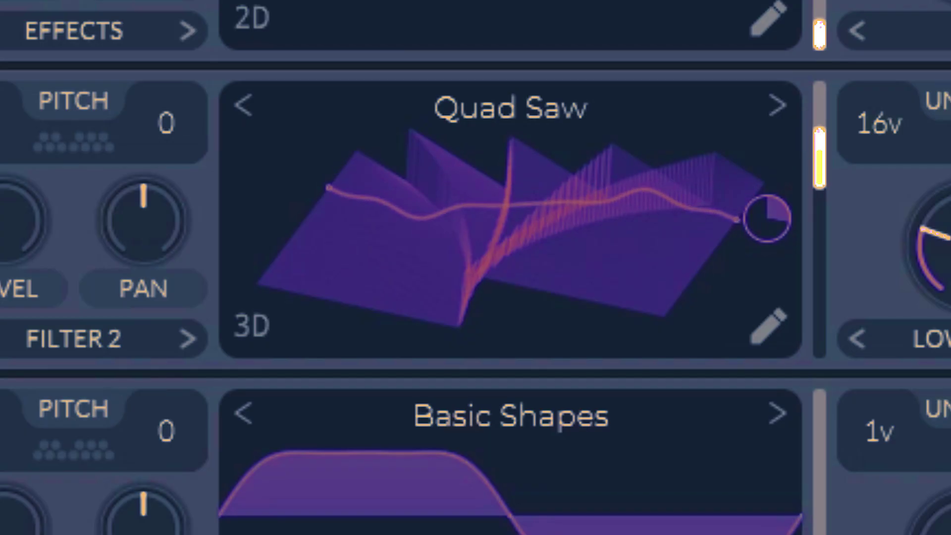
pyautogui.click(237, 337)
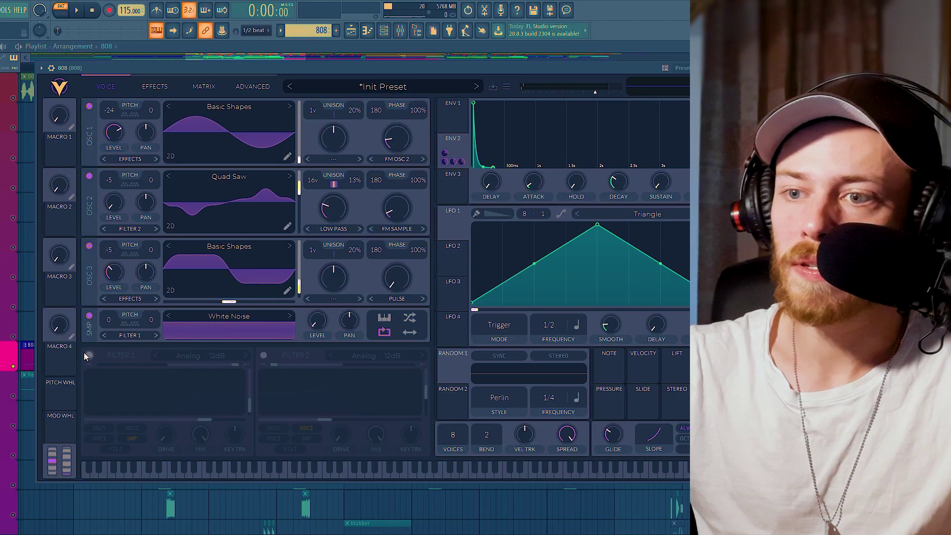
# - Switch Filter 1 of the 808 patch back on and play a test note
pyautogui.click(88, 355)
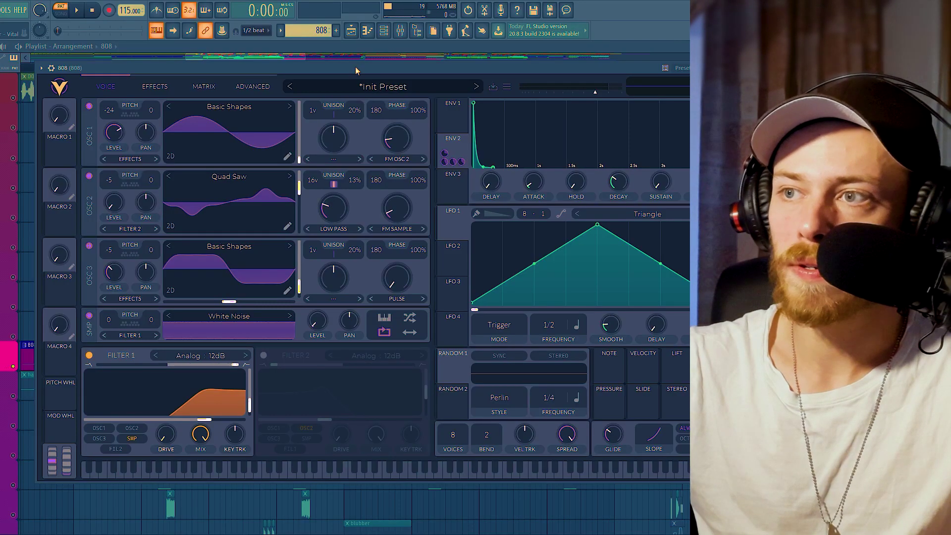
pyautogui.press('c')
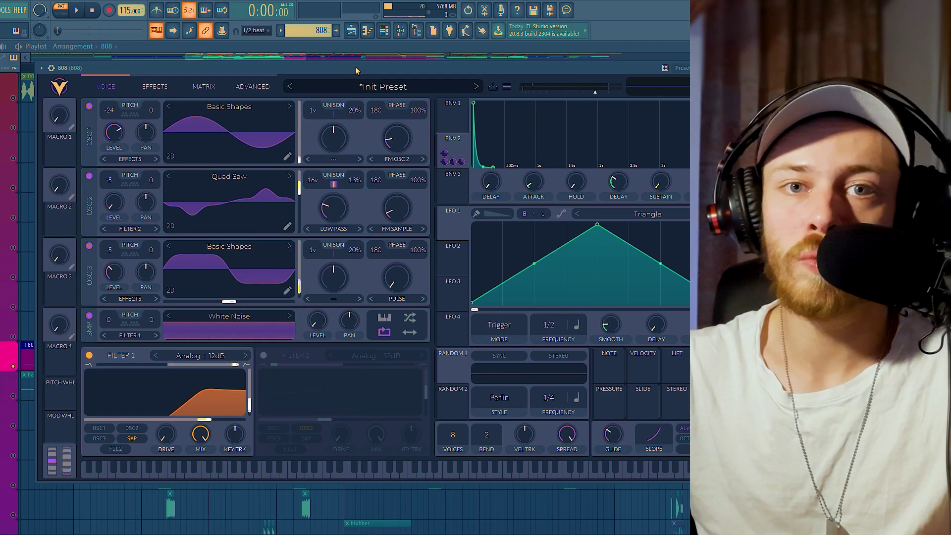
# - Enable the Chorus and Distortion effects in the 808 synth patch
pyautogui.click(153, 86)
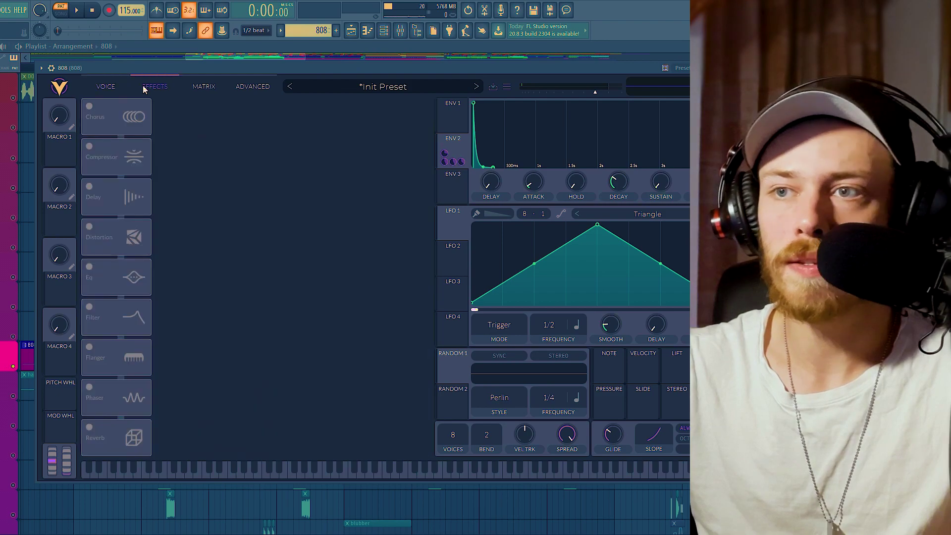
pyautogui.click(89, 107)
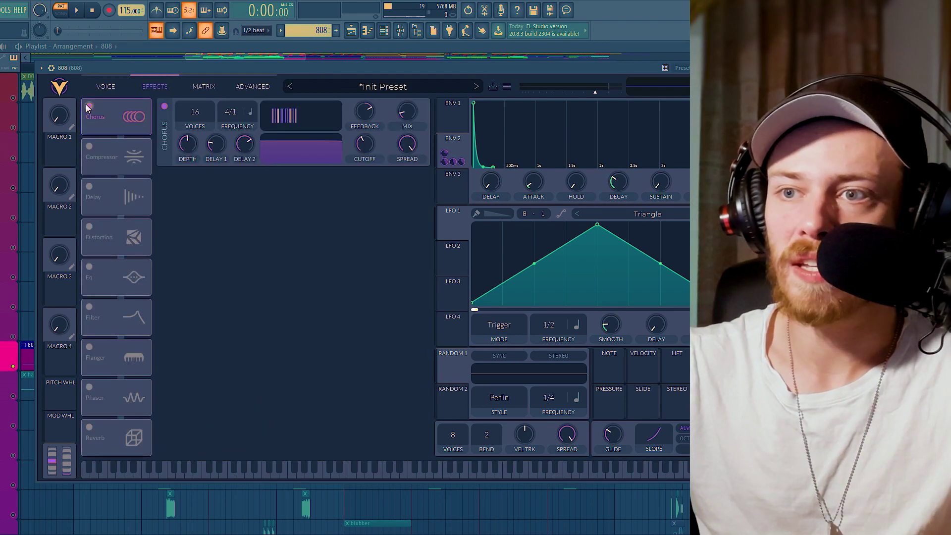
pyautogui.click(89, 227)
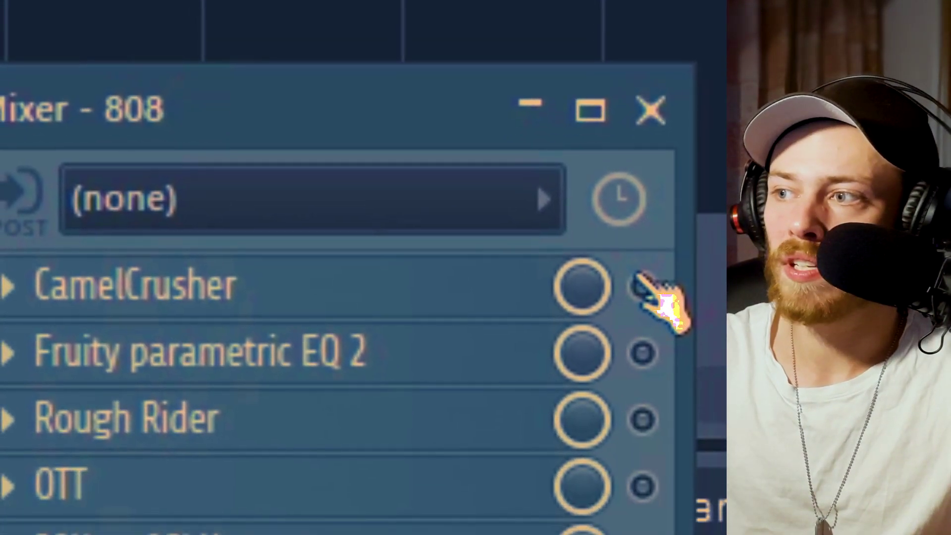
# - Enable CamelCrusher, Fruity parametric EQ 2, Rough Rider and OTT on the 808 mixer insert
pyautogui.click(643, 287)
pyautogui.click(643, 353)
pyautogui.click(643, 419)
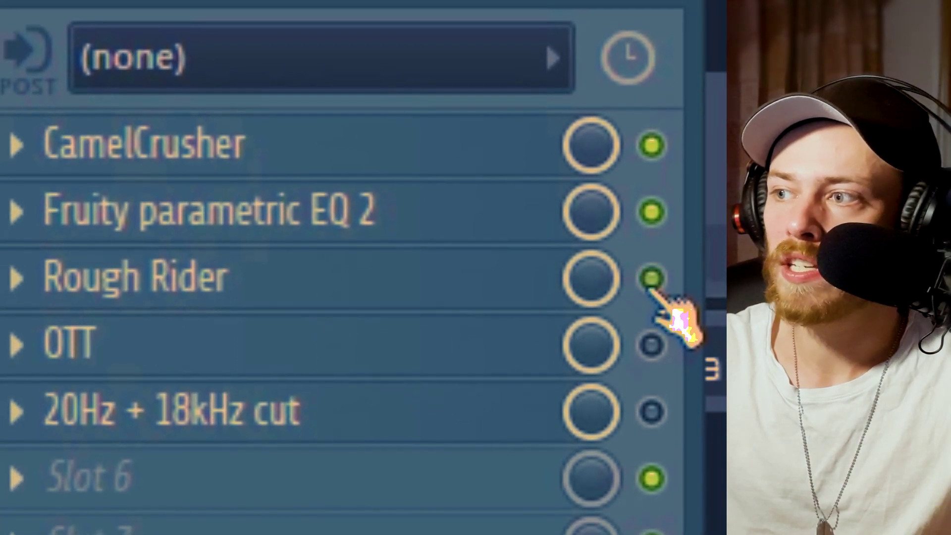
pyautogui.click(651, 297)
# - Open the 808 insert's effect plugins, including OTT, and move the OTT window clear of CamelCrusher
pyautogui.click(330, 231)
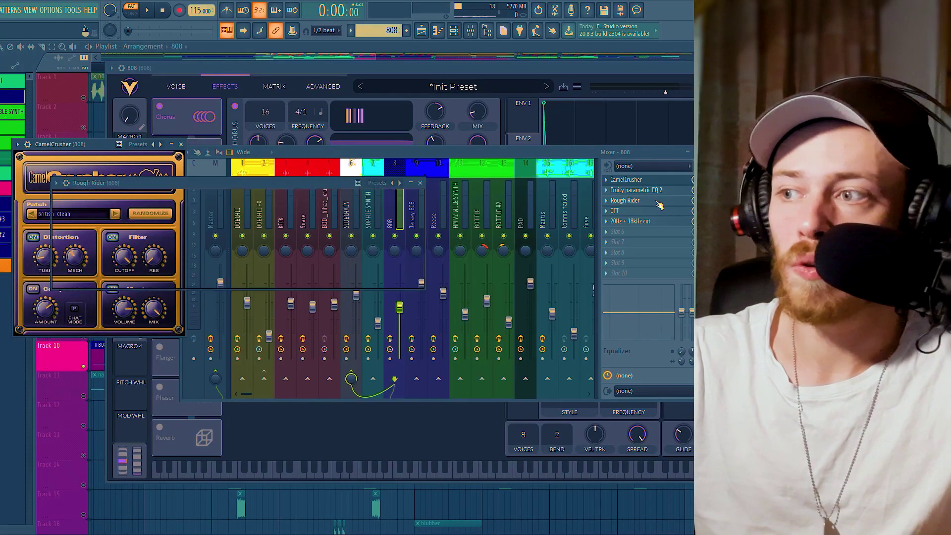
pyautogui.click(654, 212)
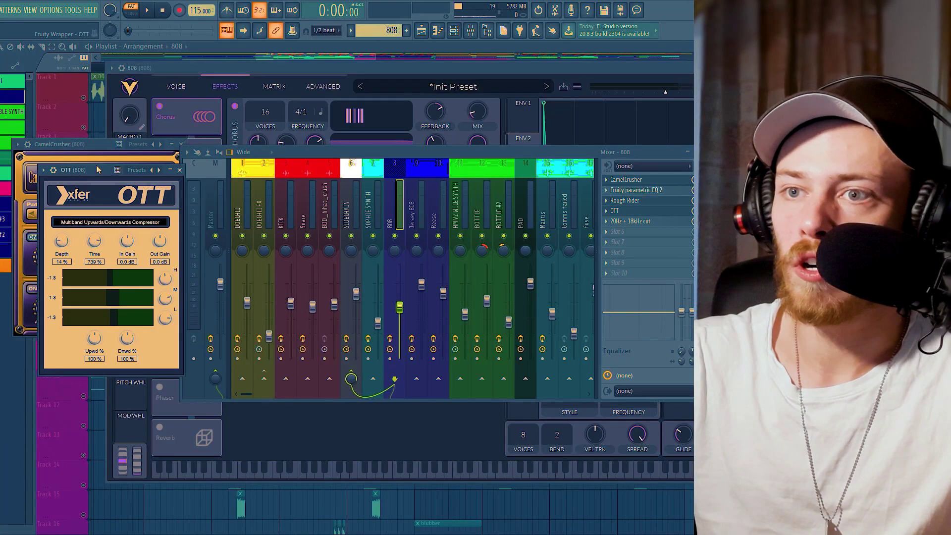
pyautogui.moveTo(98, 170); pyautogui.dragTo(529, 139)
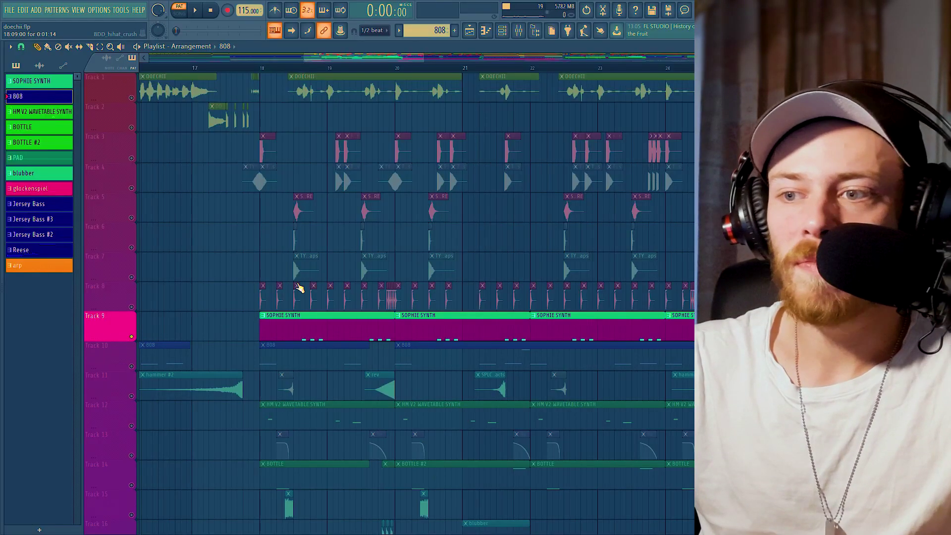
# - Open the SOPHIE SYNTH instrument from its track 9 pattern, reposition its window and play a test note
pyautogui.scroll(-3, 206, 307)
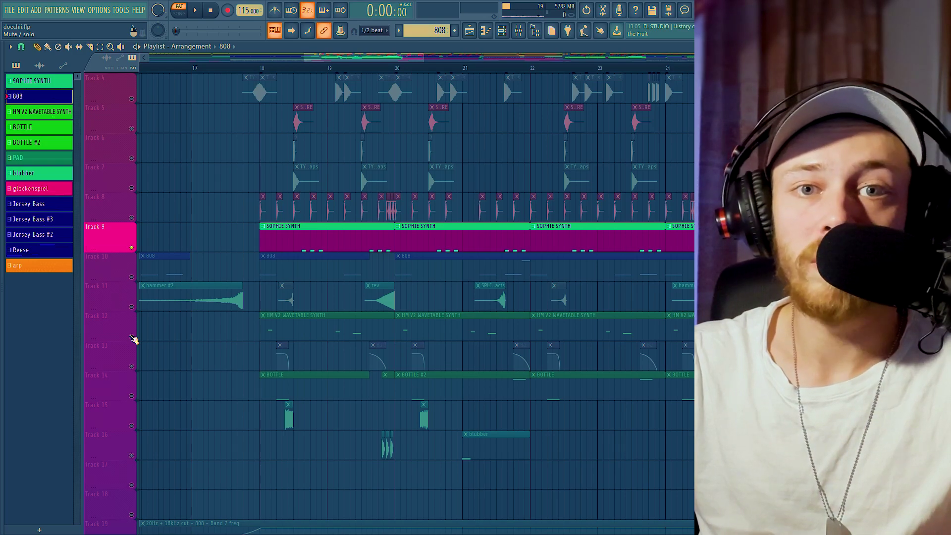
pyautogui.click(309, 238)
pyautogui.moveTo(512, 117); pyautogui.dragTo(586, 72)
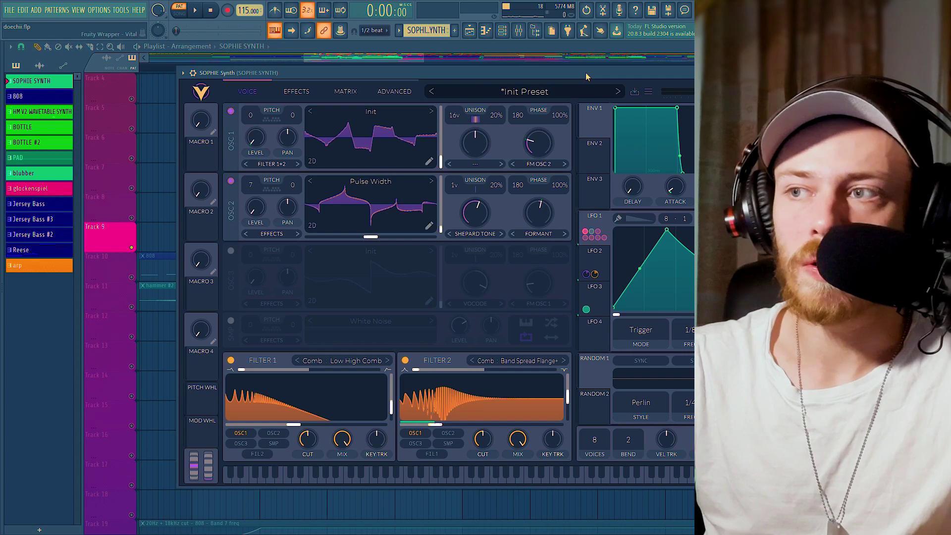
pyautogui.press('n')
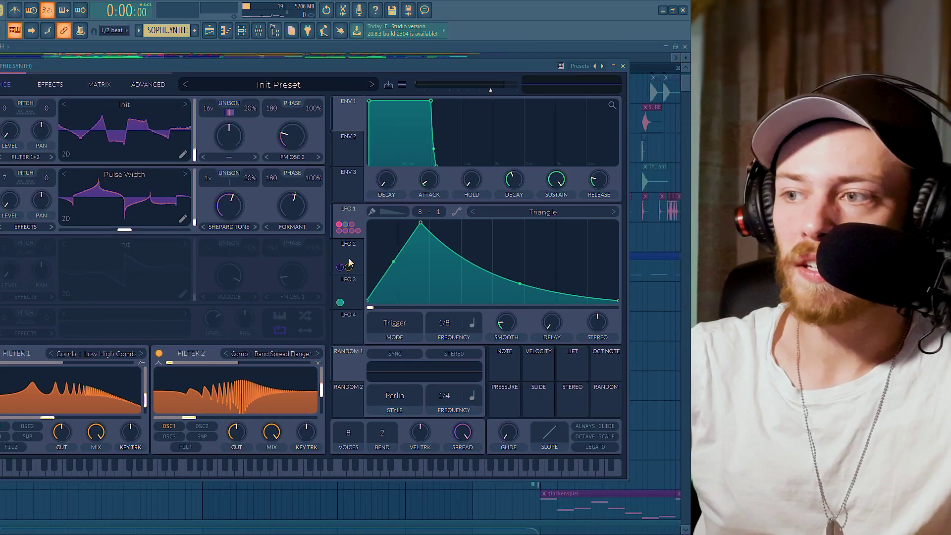
# - Set the mode of LFO 2 in the SOPHIE SYNTH patch to Trigger
pyautogui.click(349, 262)
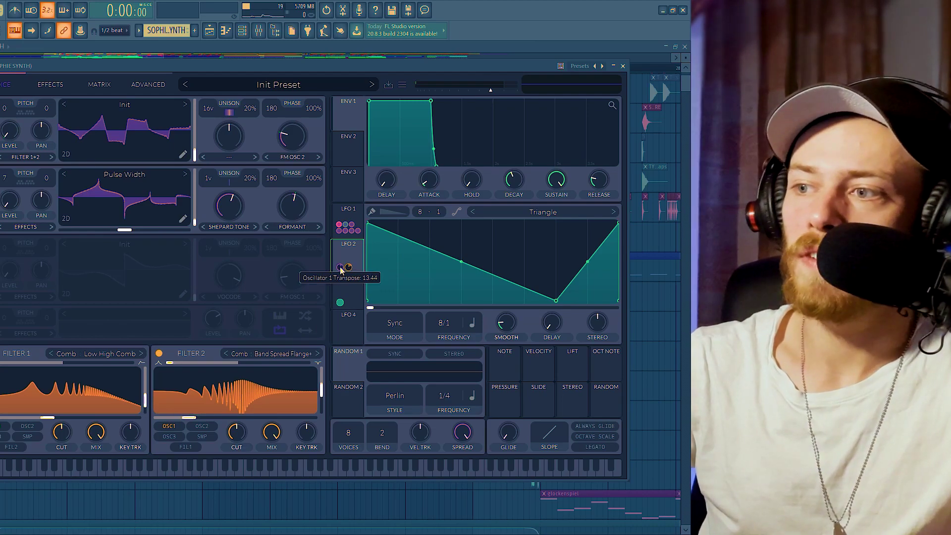
pyautogui.click(396, 323)
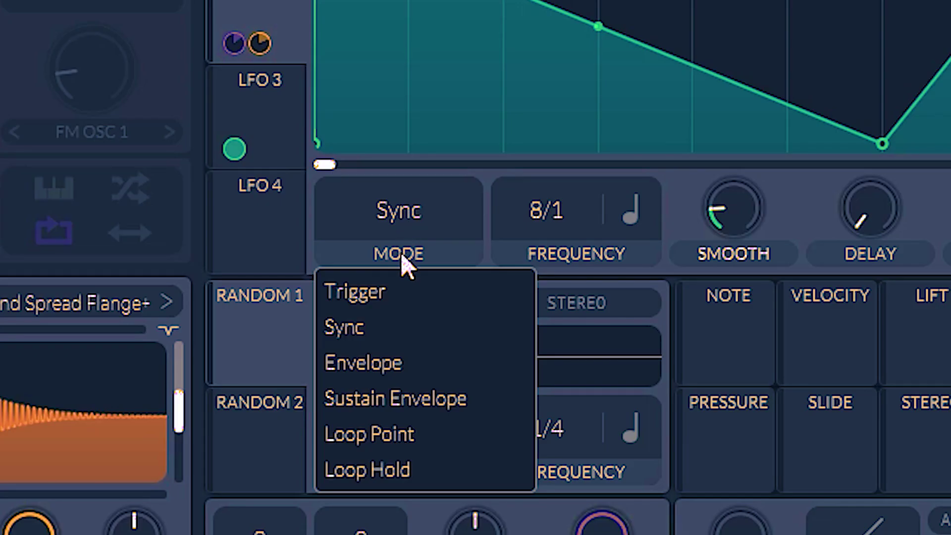
pyautogui.click(407, 295)
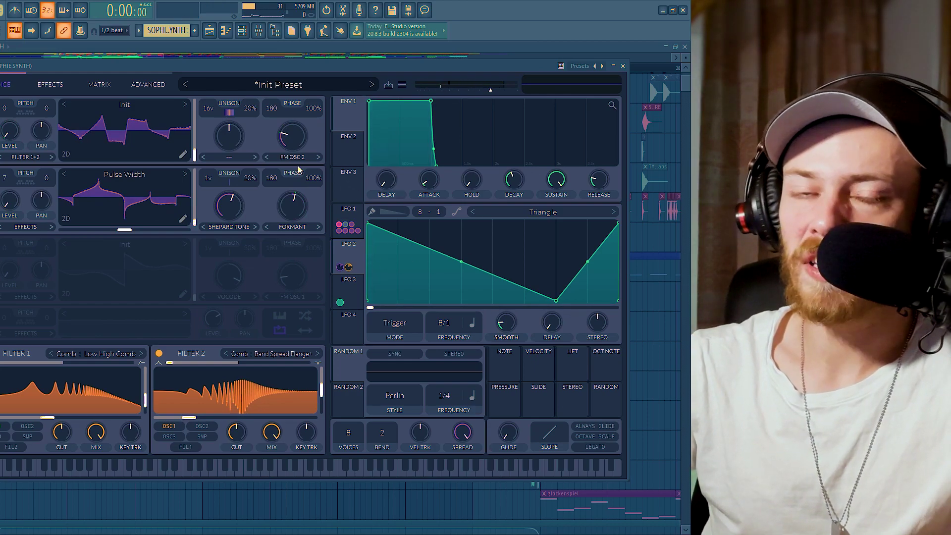
# - Set the mode of LFO 2 in the SOPHIE SYNTH patch to Sync
pyautogui.click(401, 325)
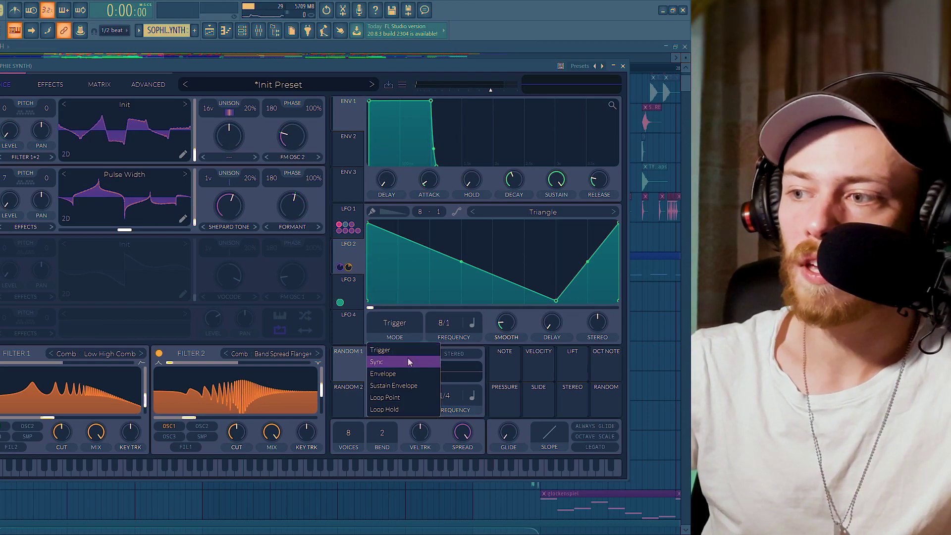
pyautogui.click(411, 362)
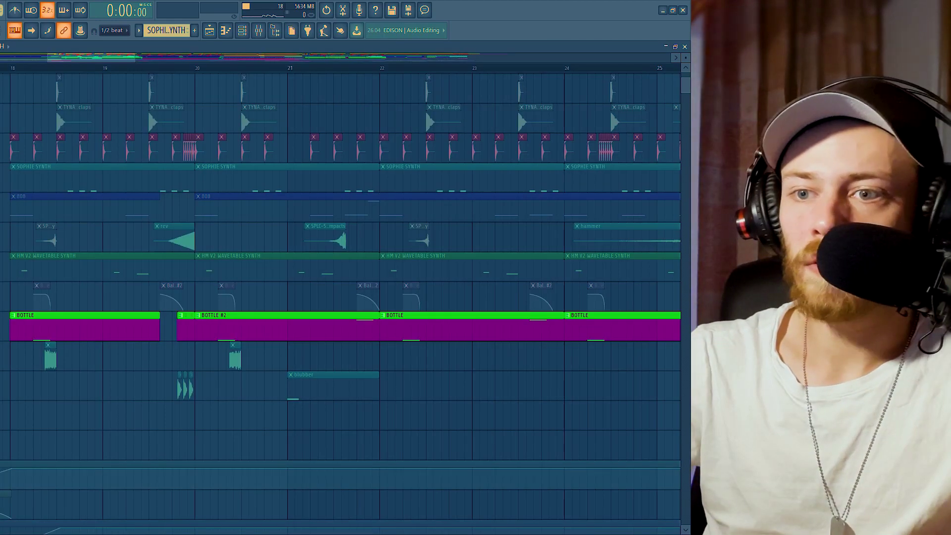
# - Place the playhead just after bar 18 and audition the soloed BOTTLE patterns with their volume automation on tracks 13 and 14
pyautogui.scroll(2, 71, 73)
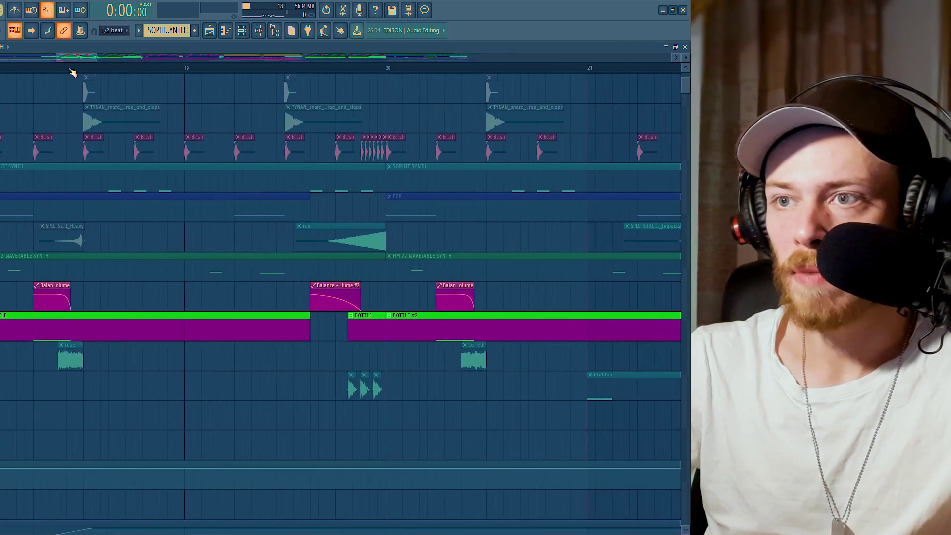
pyautogui.moveTo(37, 70)
pyautogui.mouseDown()
pyautogui.moveTo(17, 68)
pyautogui.moveTo(23, 73)
pyautogui.mouseUp()
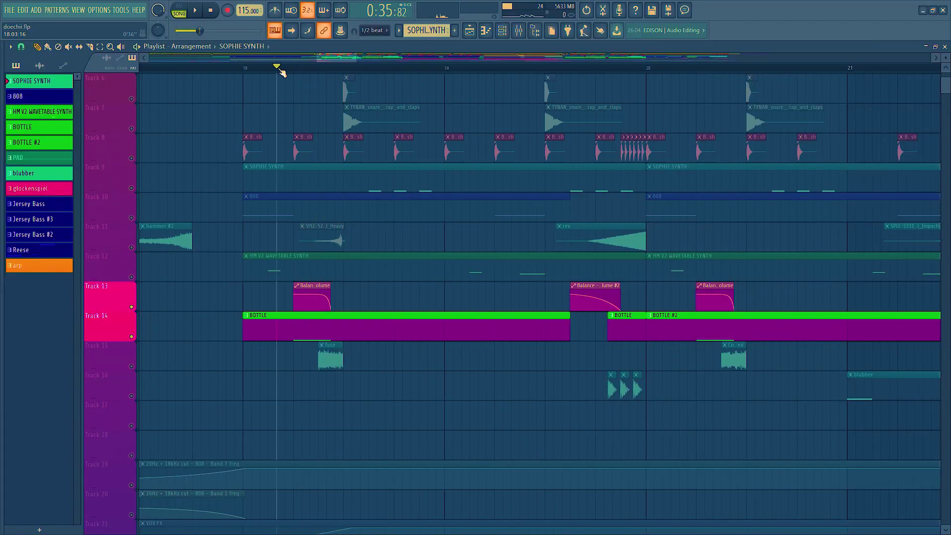
pyautogui.moveTo(282, 73)
pyautogui.mouseDown()
pyautogui.moveTo(340, 68)
pyautogui.moveTo(276, 68)
pyautogui.mouseUp()
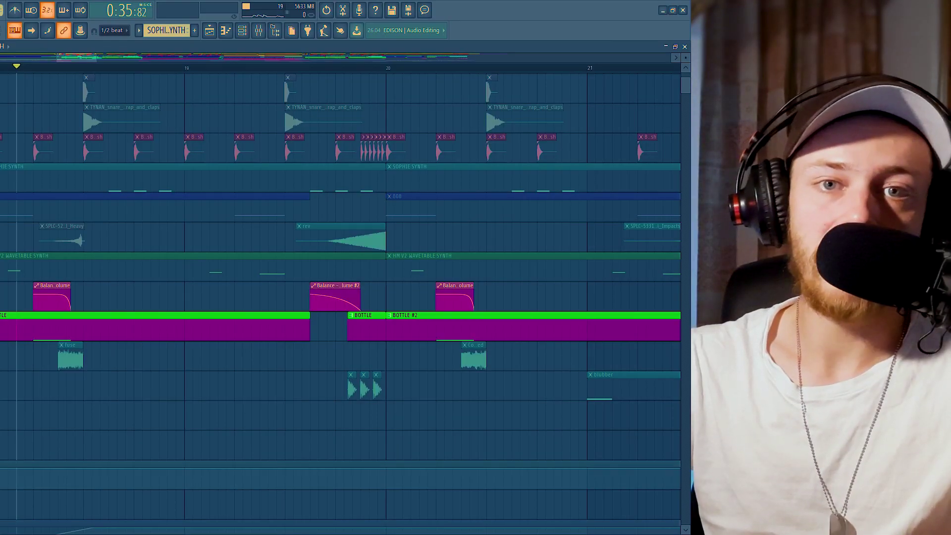
pyautogui.press('space')
pyautogui.press('space')
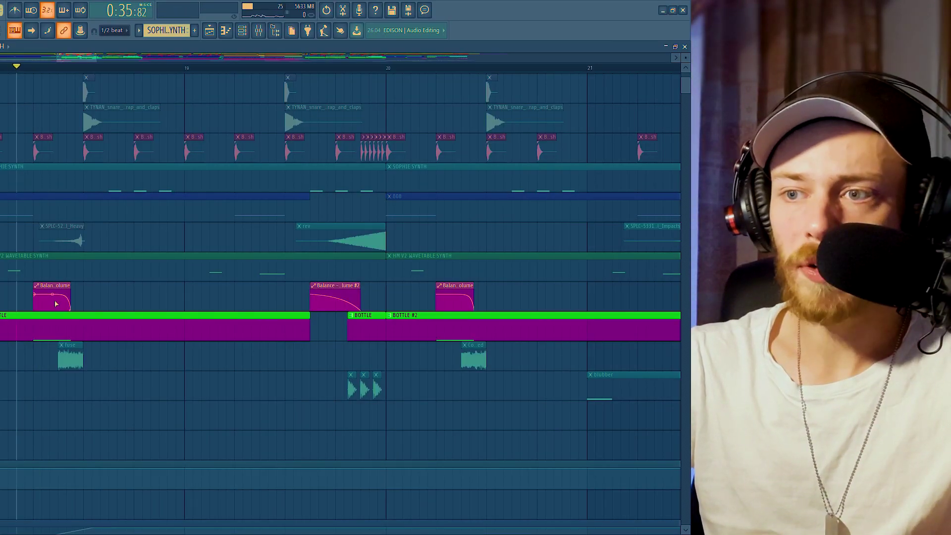
pyautogui.press('space')
pyautogui.press('space')
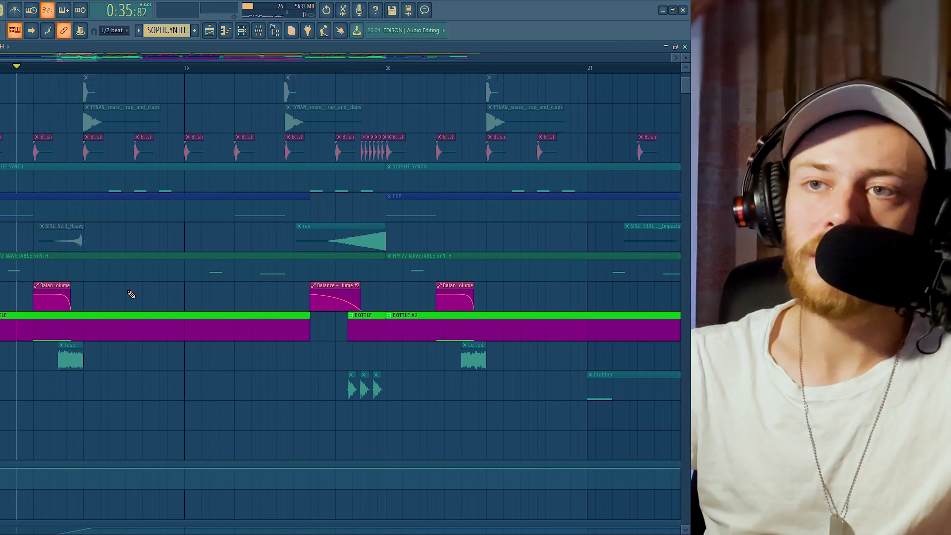
# - Audition the build-up from bar 34 with the kick, hi-hat and arp tracks and the arp's transpose and filter automation soloed
pyautogui.scroll(-5, 103, 327)
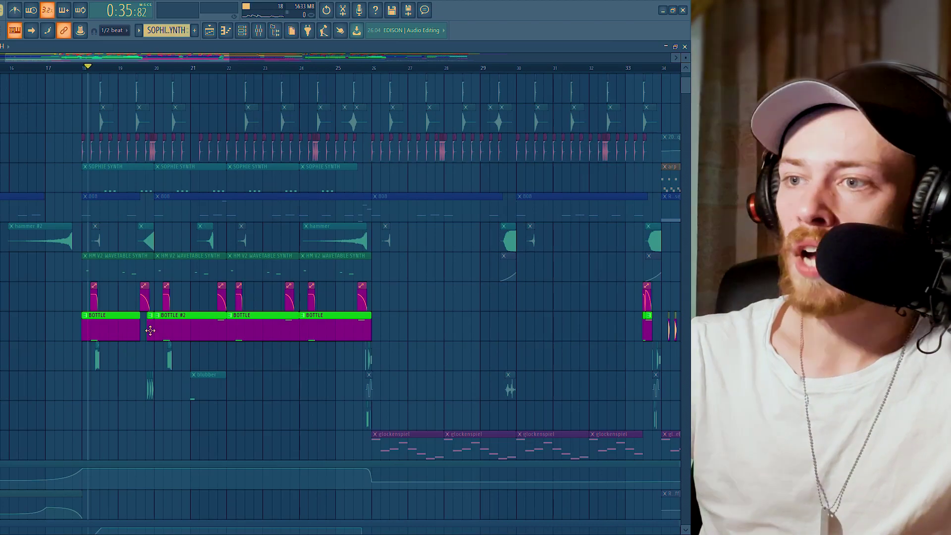
pyautogui.scroll(3, 170, 357)
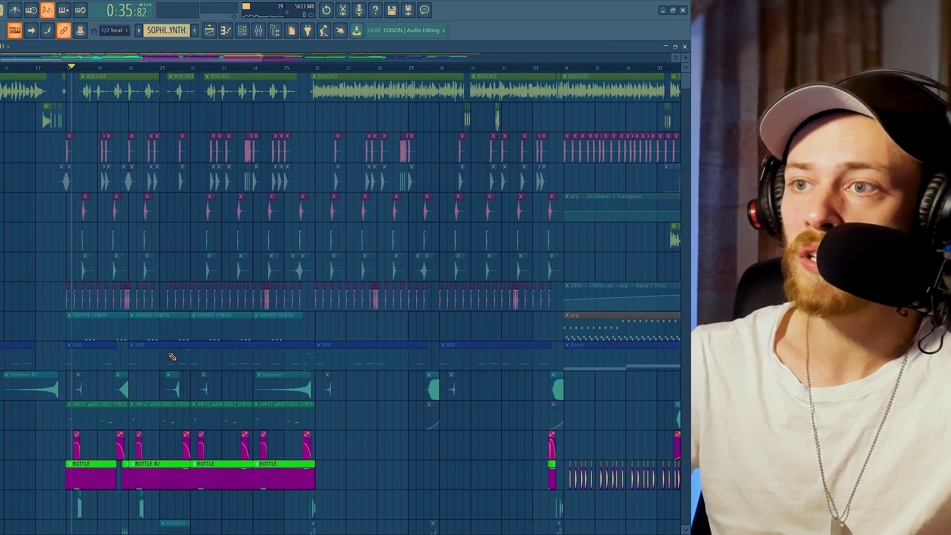
pyautogui.scroll(-3, 170, 357)
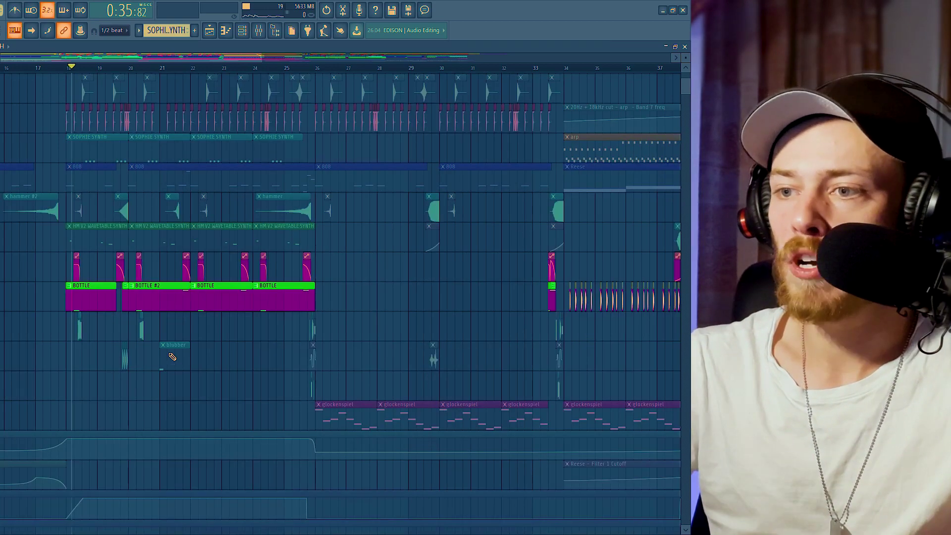
pyautogui.scroll(6, 170, 357)
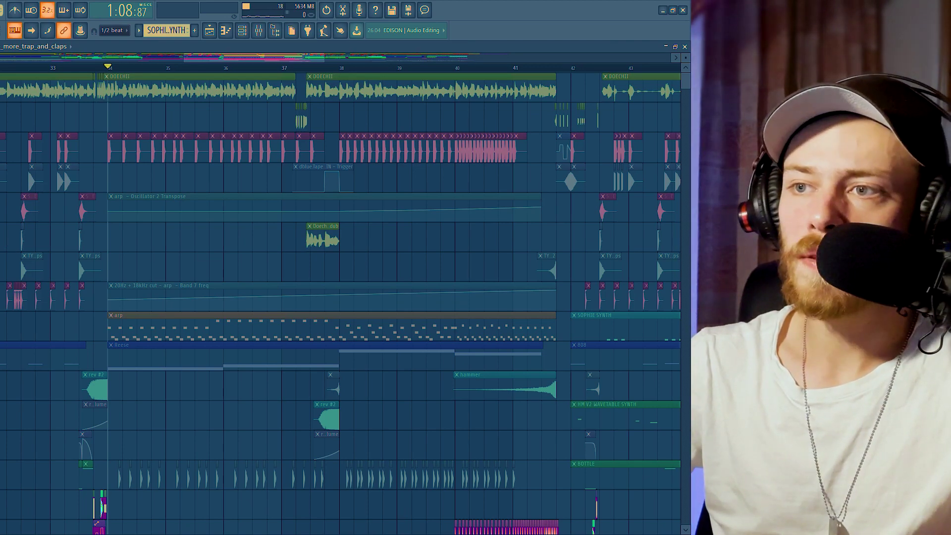
pyautogui.click(560, 136)
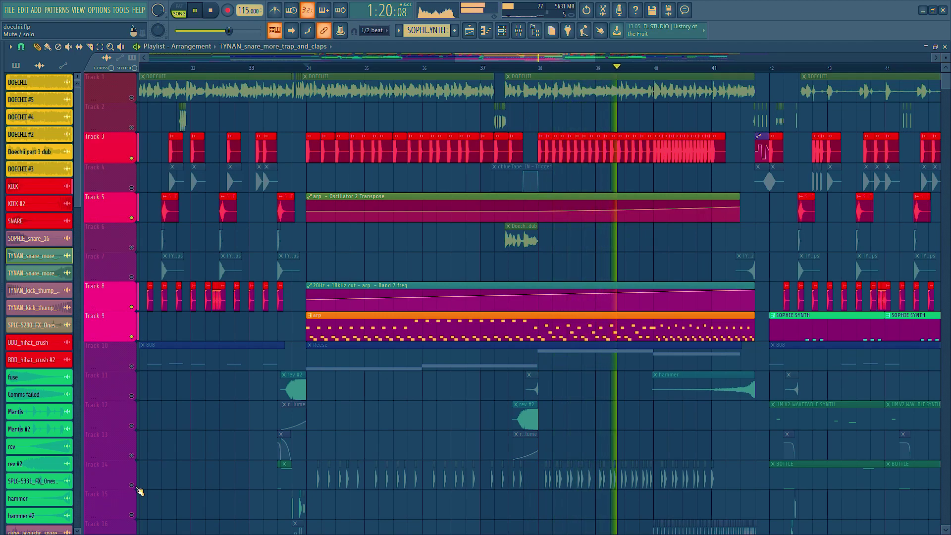
pyautogui.press('space')
# - Open the arp instrument from its track 9 pattern, show its voice and effects pages, and close it
pyautogui.click(320, 317)
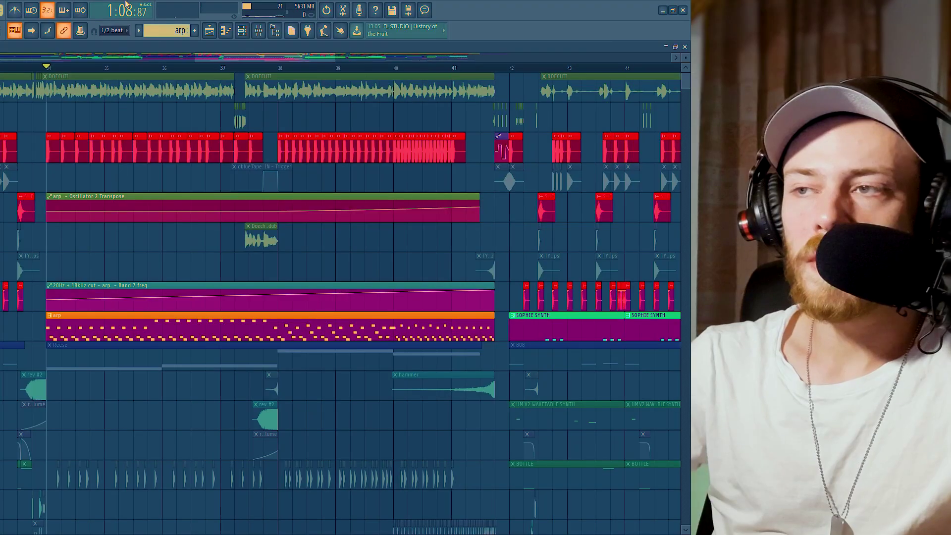
pyautogui.click(259, 31)
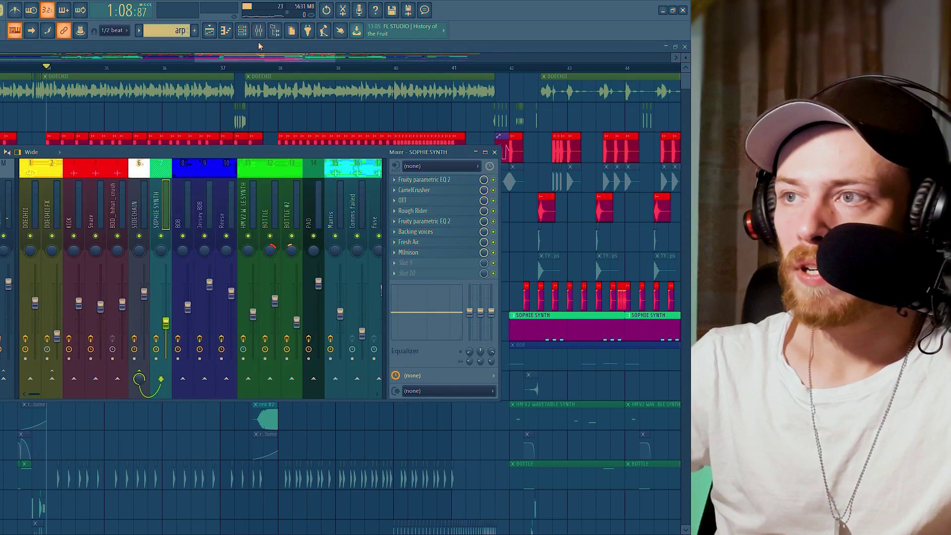
pyautogui.click(243, 31)
pyautogui.click(403, 399)
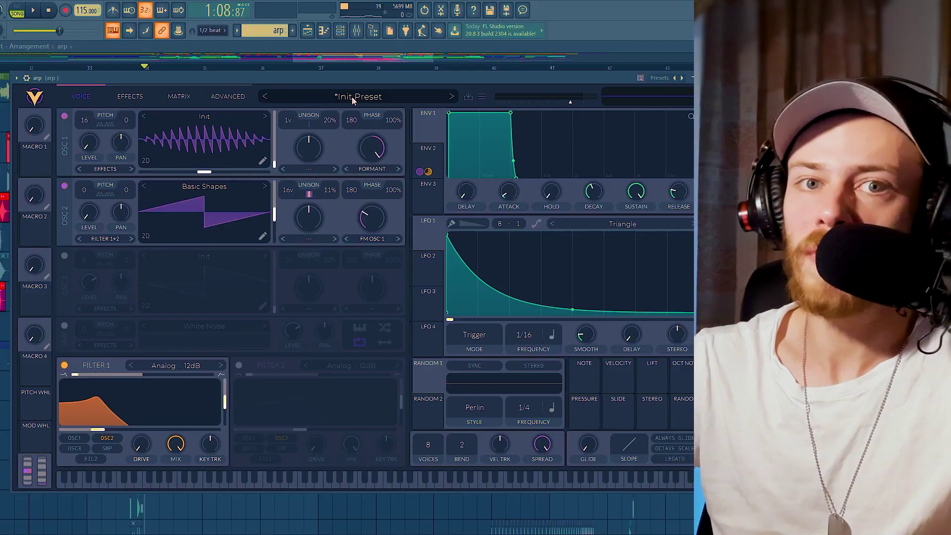
pyautogui.click(133, 95)
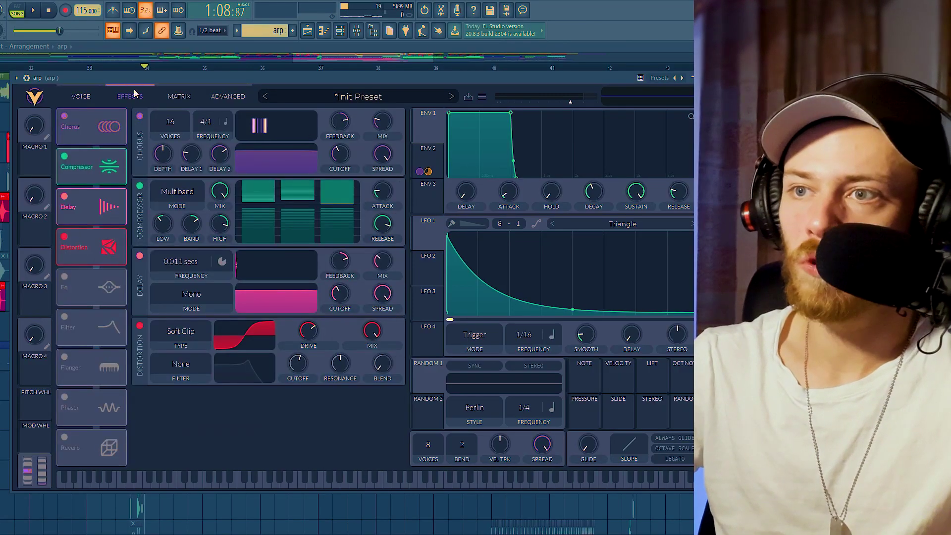
pyautogui.press('Escape')
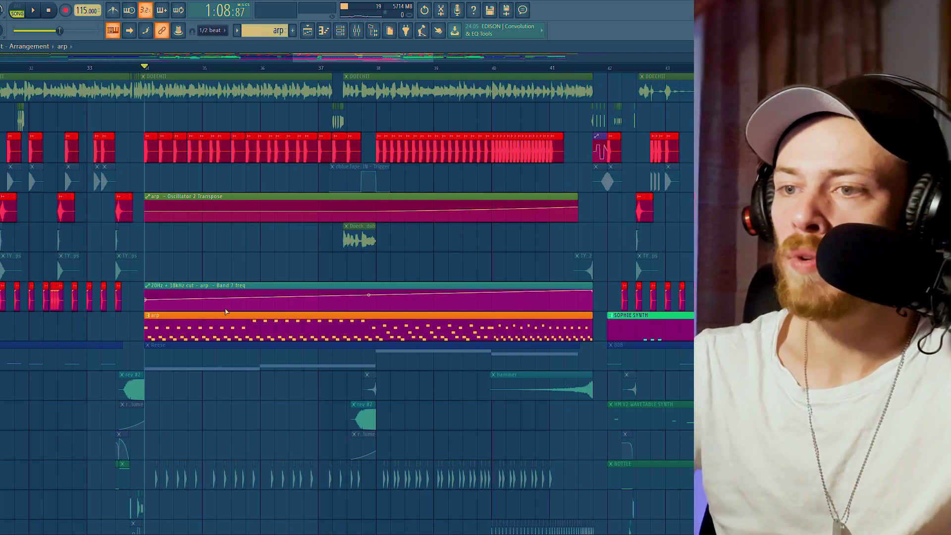
# - Solo the Reese pattern on track 10 and its Filter 1 Cutoff automation on track 20, and play them from bar 34
pyautogui.scroll(-4, 112, 217)
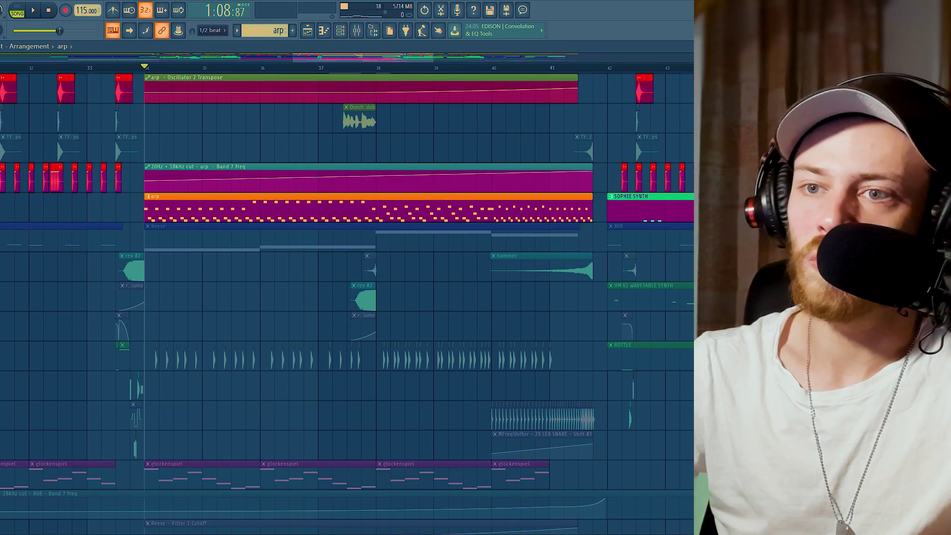
pyautogui.click(389, 233)
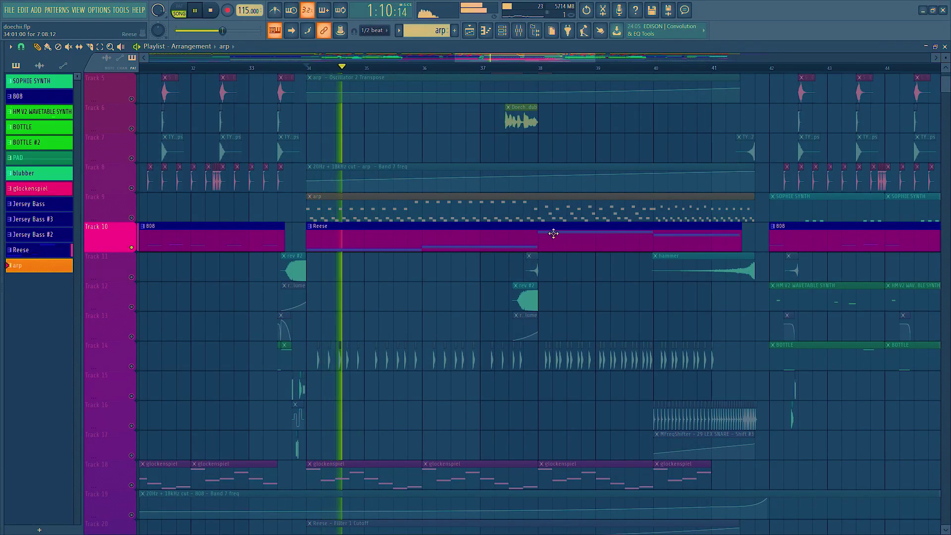
pyautogui.scroll(-3, 96, 484)
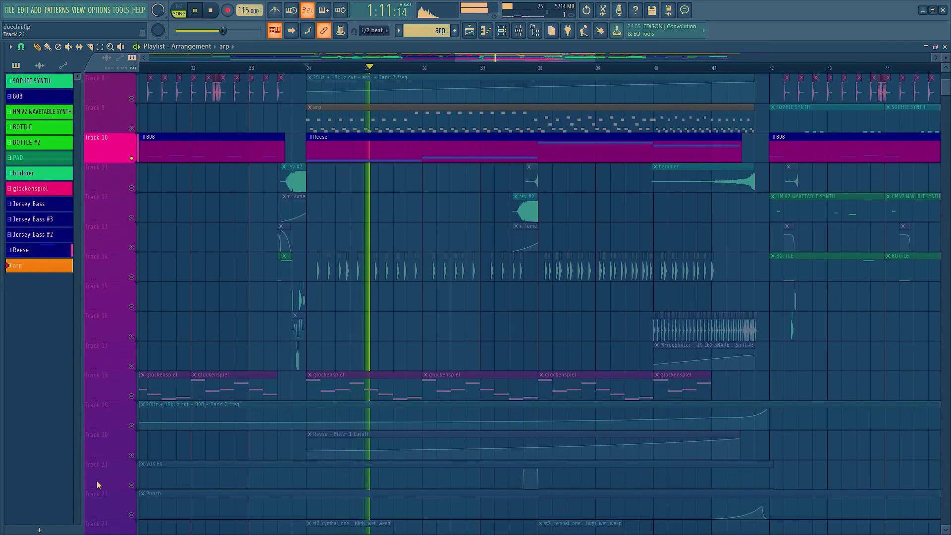
pyautogui.click(139, 461)
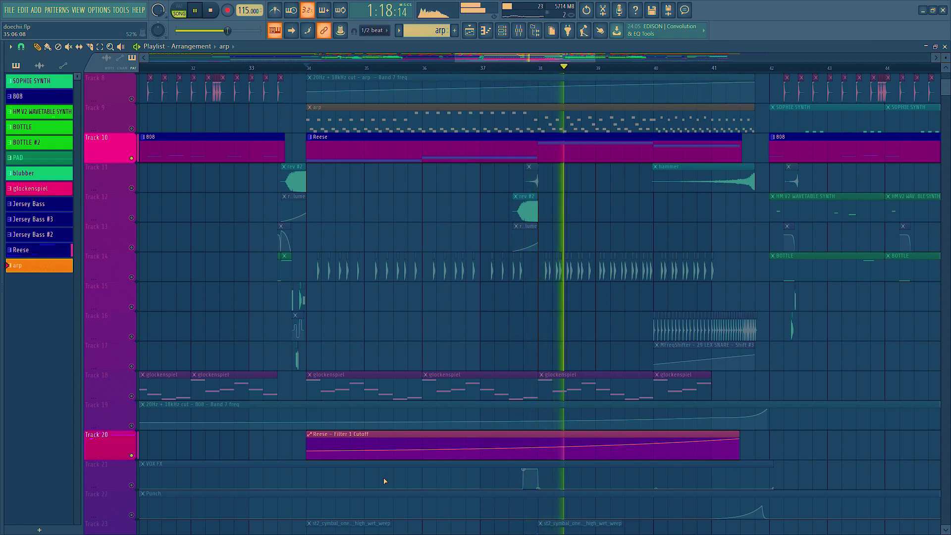
pyautogui.press('space')
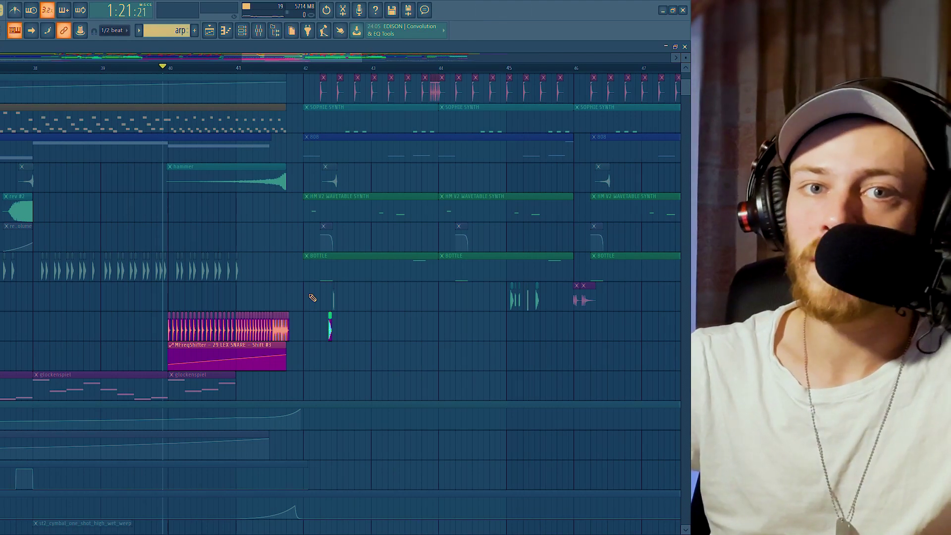
# - Play the soloed snare roll with its MFreqShifter shift automation from about bar 40
pyautogui.press('space')
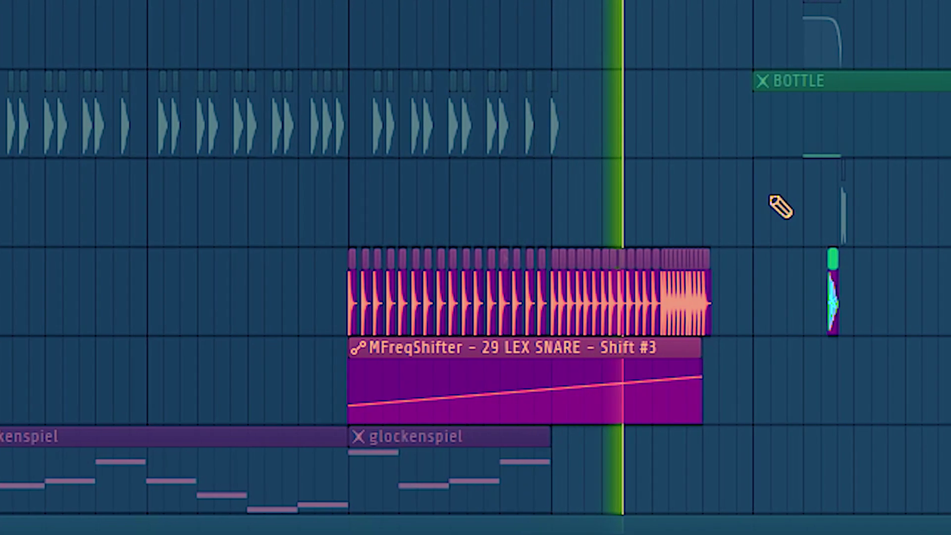
pyautogui.press('space')
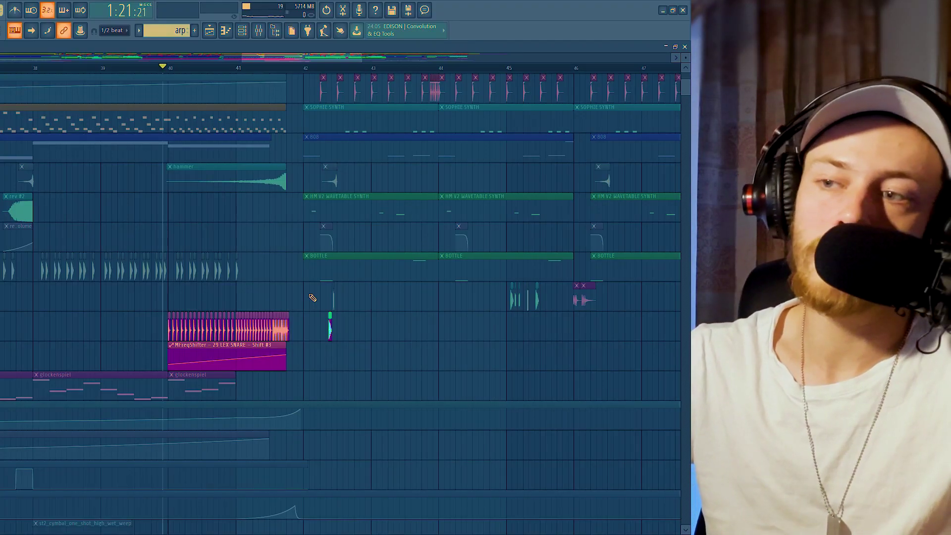
# - Solo the bass track holding the Jersey Bass patterns and play it from about bar 50
pyautogui.scroll(6, 452, 366)
pyautogui.hscroll(5, 389, 246)
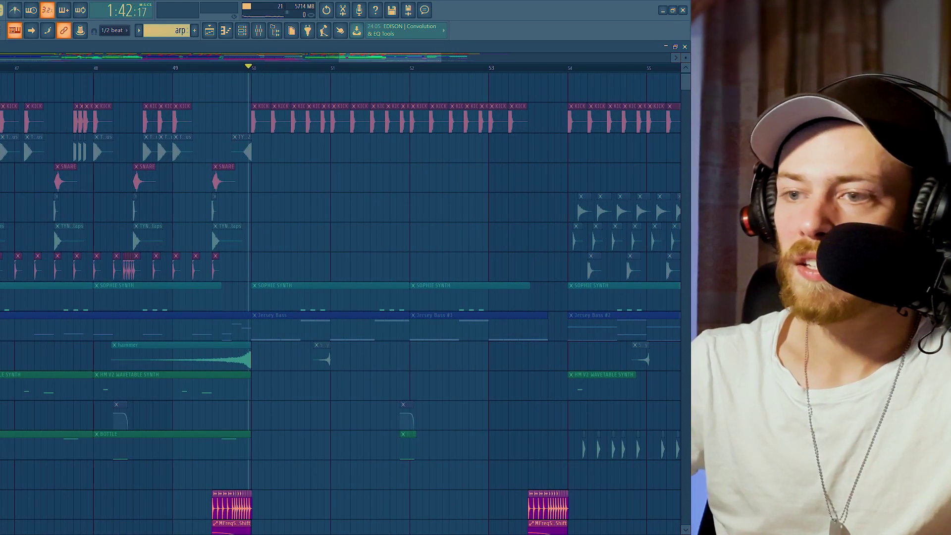
pyautogui.click(272, 315)
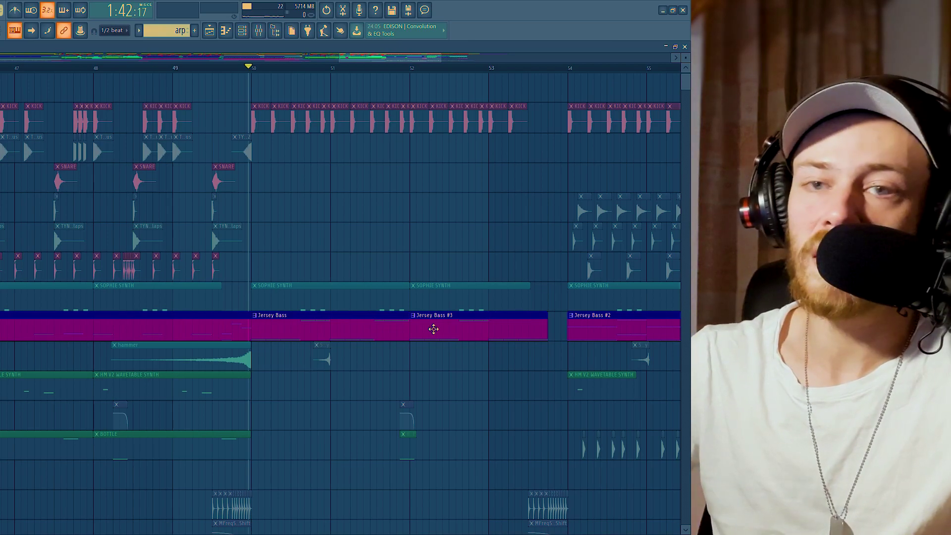
pyautogui.press('space')
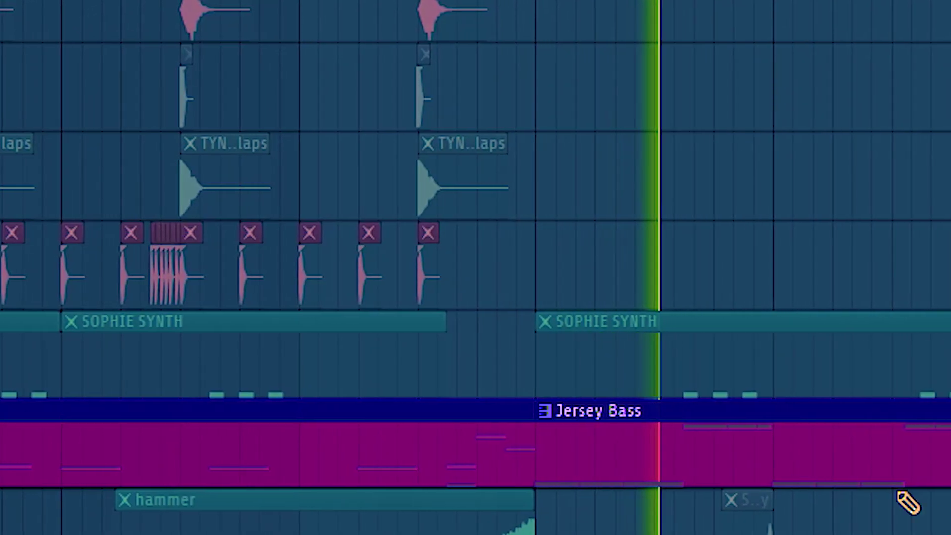
pyautogui.scroll(-5, 520, 393)
pyautogui.scroll(4, 520, 393)
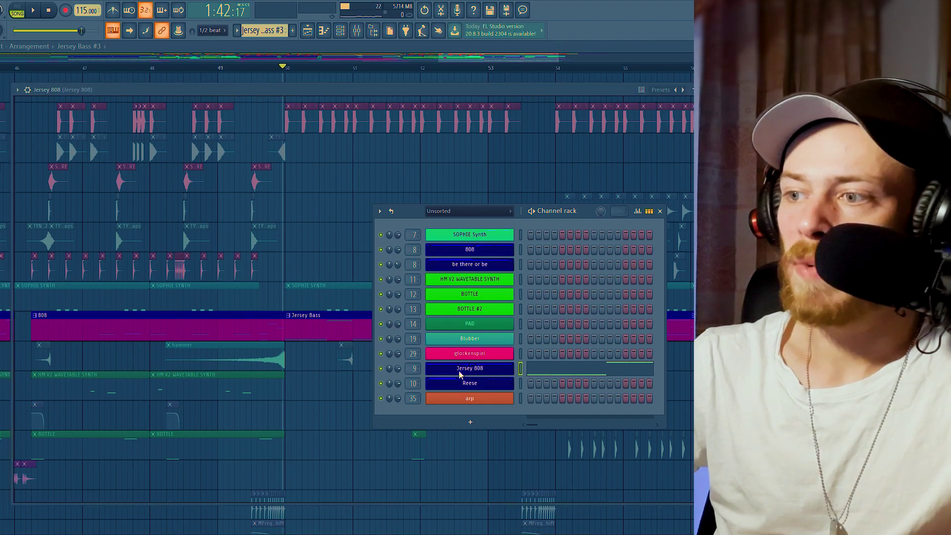
# - Open the Jersey 808 instrument from the channel rack, reposition its window and show its effects page
pyautogui.click(463, 368)
pyautogui.moveTo(369, 93); pyautogui.dragTo(389, 85)
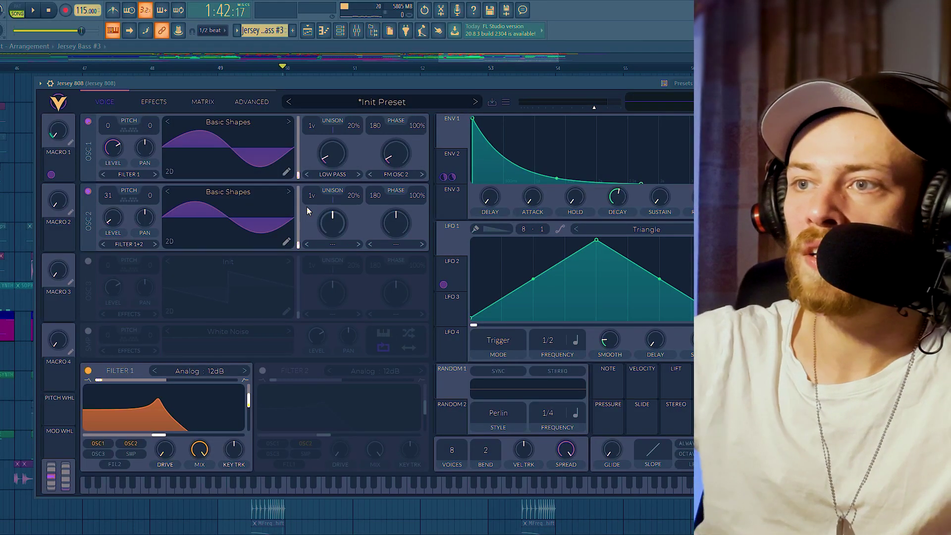
pyautogui.click(152, 101)
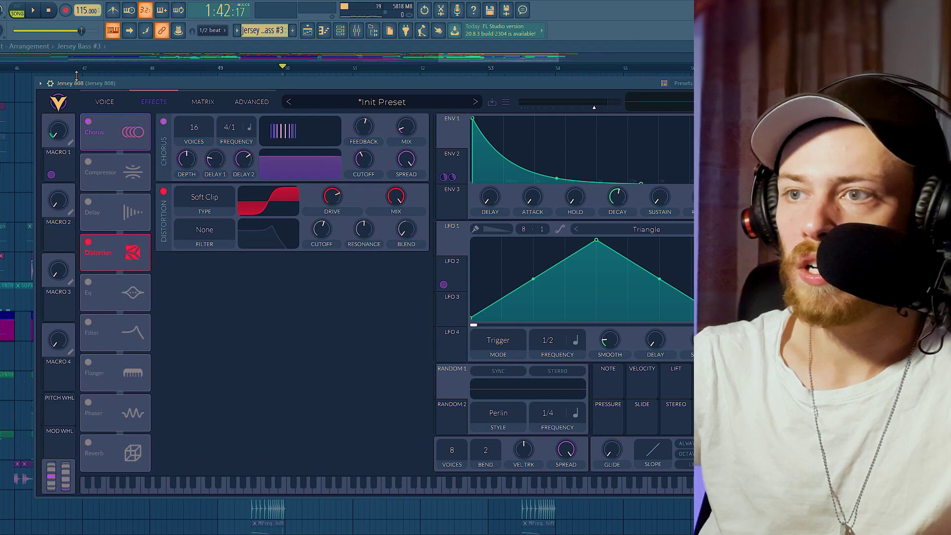
# - Show the effects on the Jersey 808 mixer insert, return to the synth and display LFO 2
pyautogui.click(356, 31)
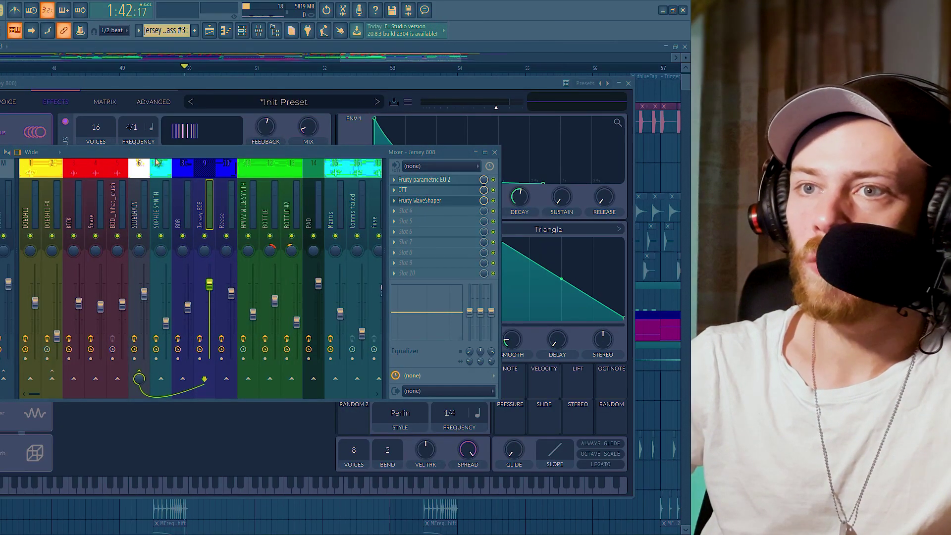
pyautogui.click(125, 87)
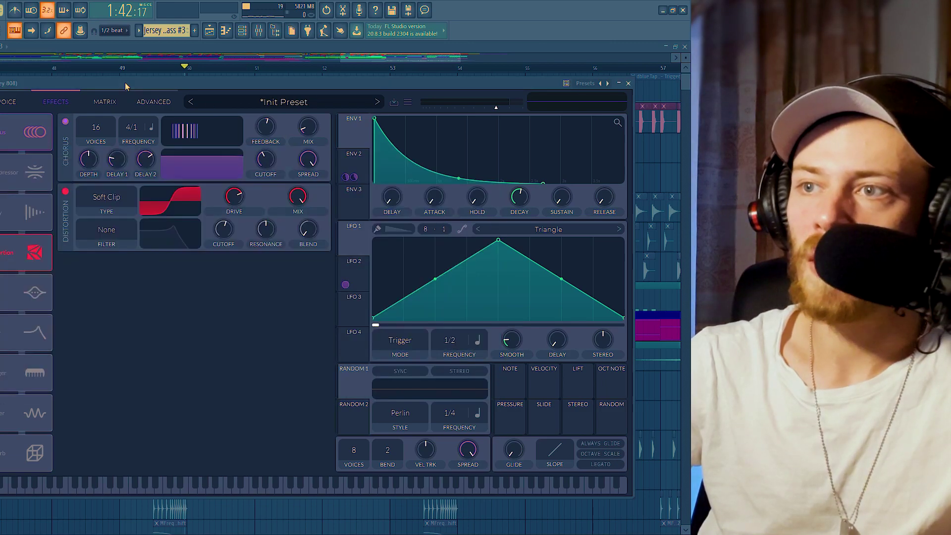
pyautogui.click(360, 267)
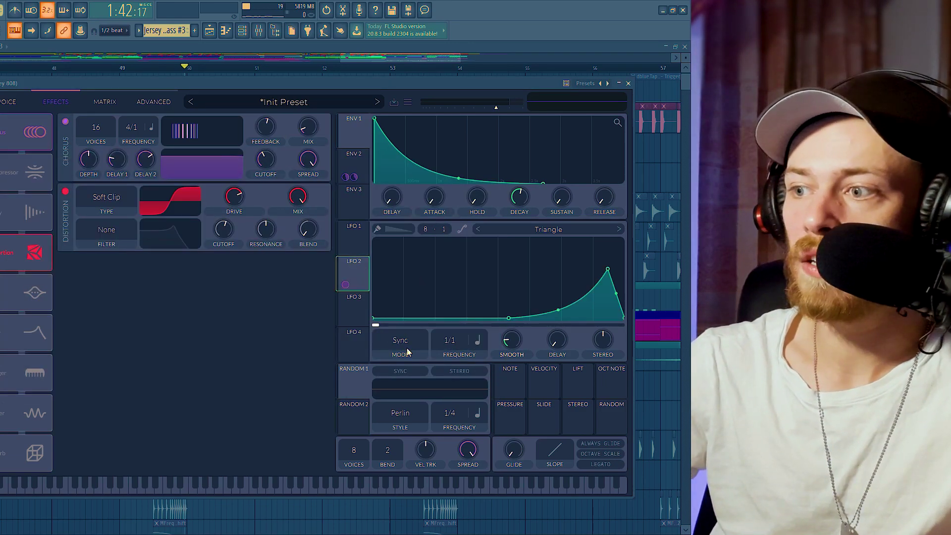